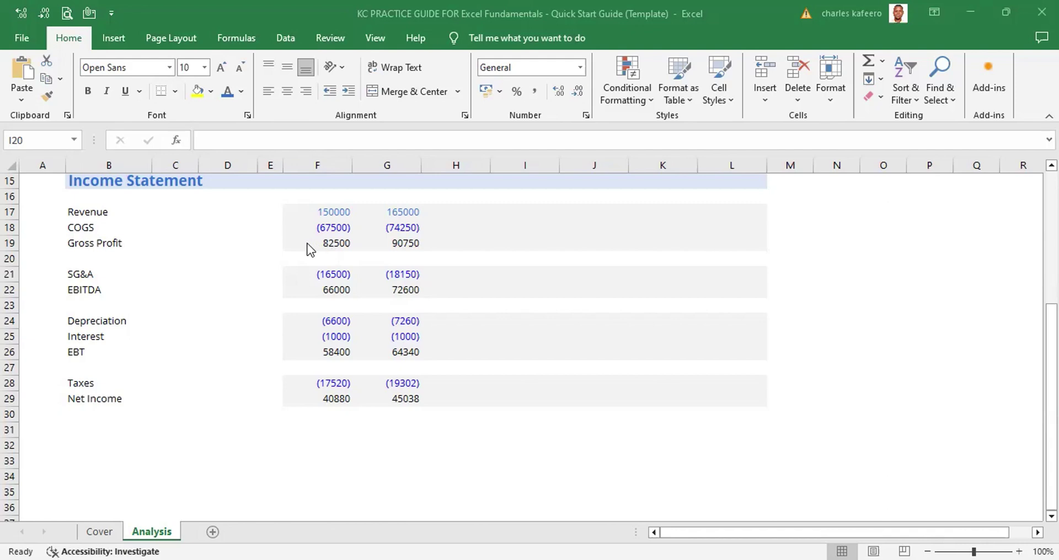
left_click(114, 242)
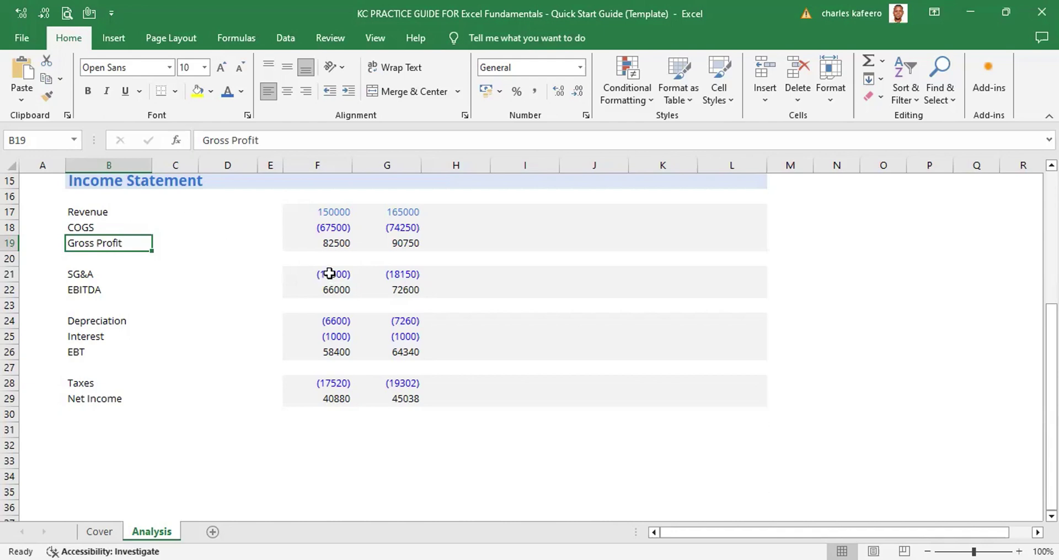
left_click(314, 224)
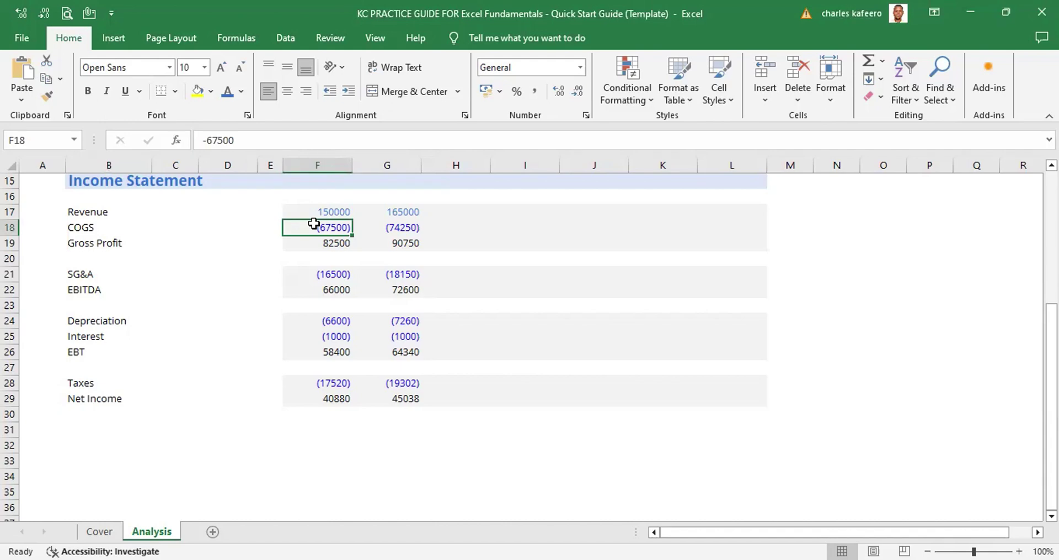
key("shift+Right")
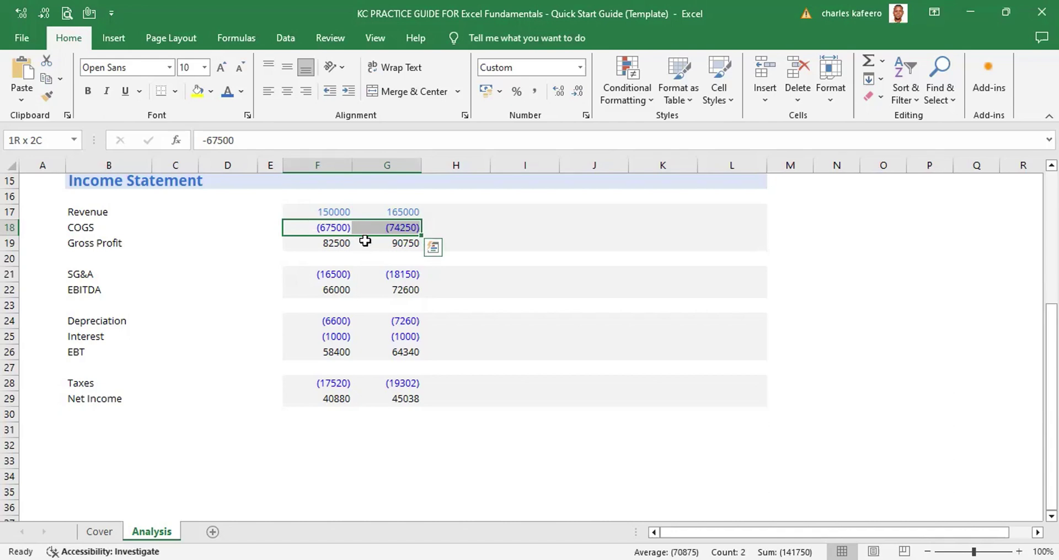
left_click(378, 255)
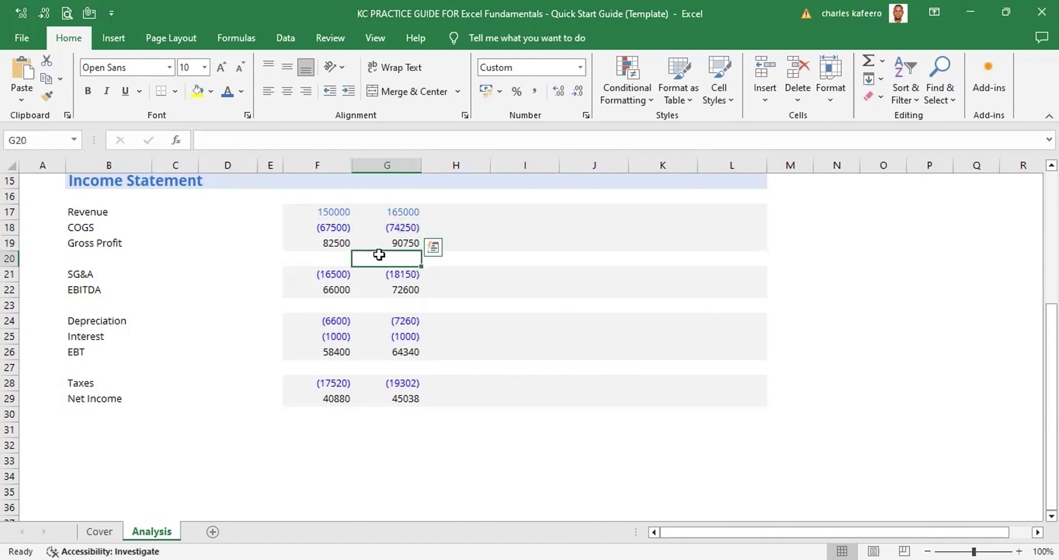
- Add a thin solid top border to the two Gross Profit values in F19:G19
left_click(322, 241)
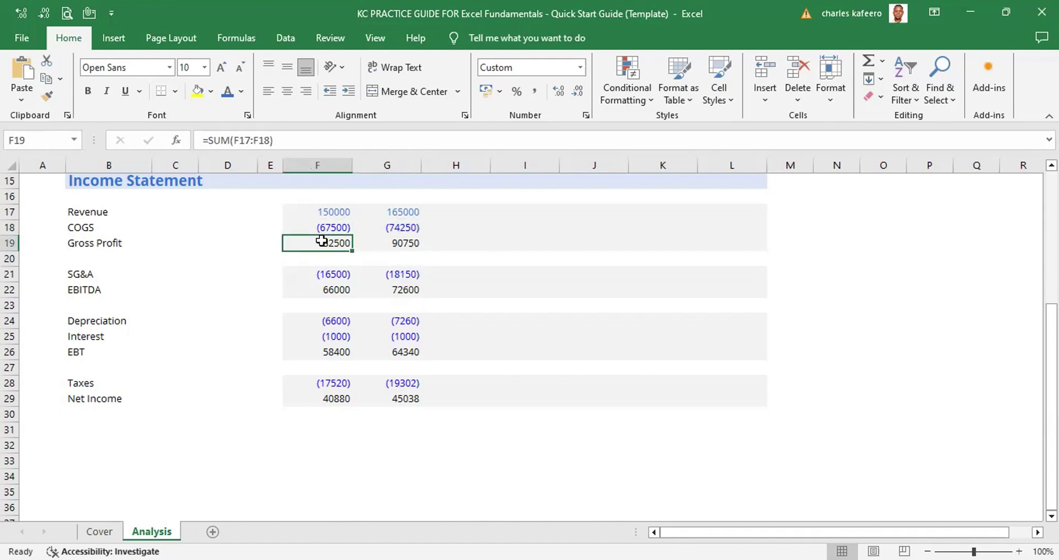
key("shift+Right")
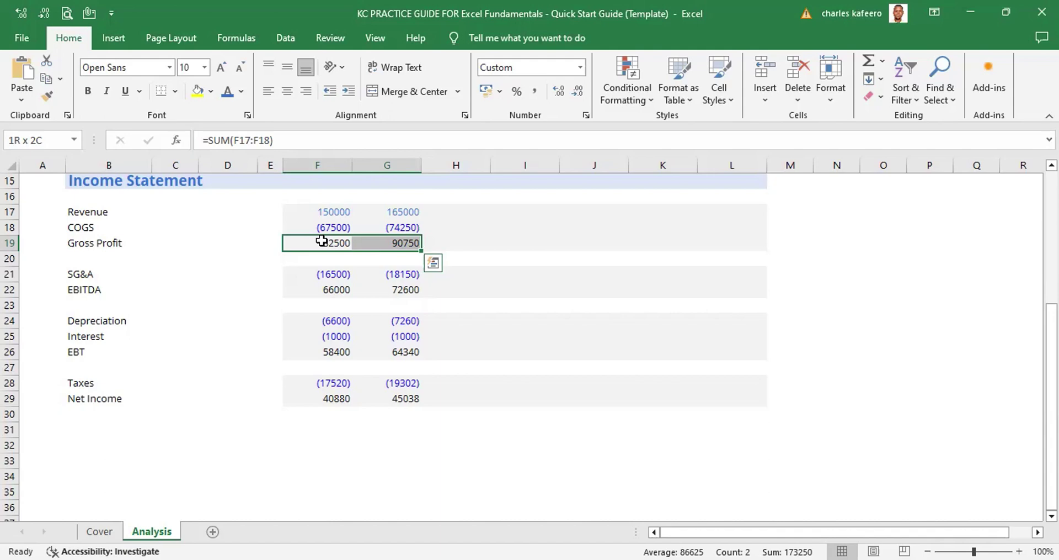
key("alt")
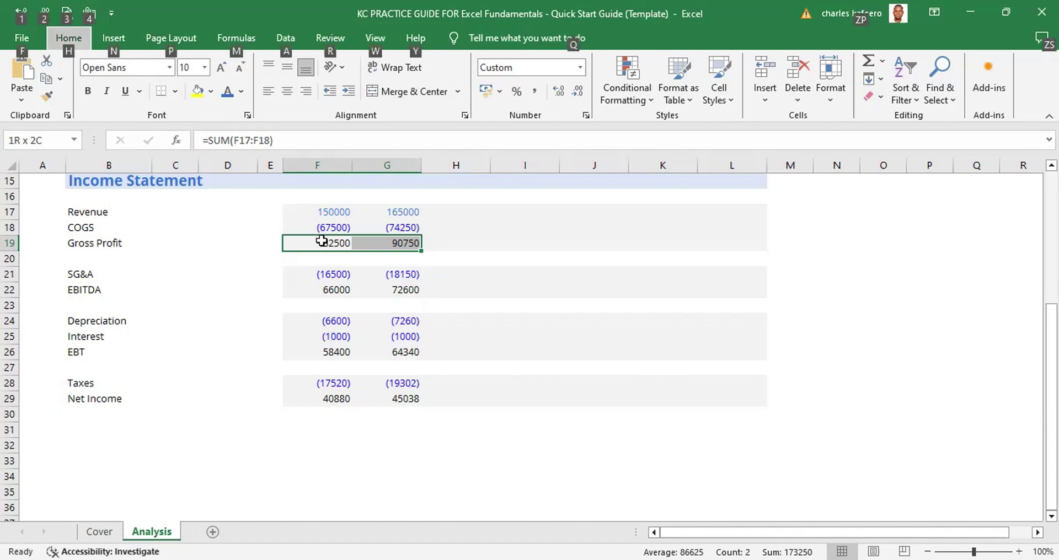
key("h")
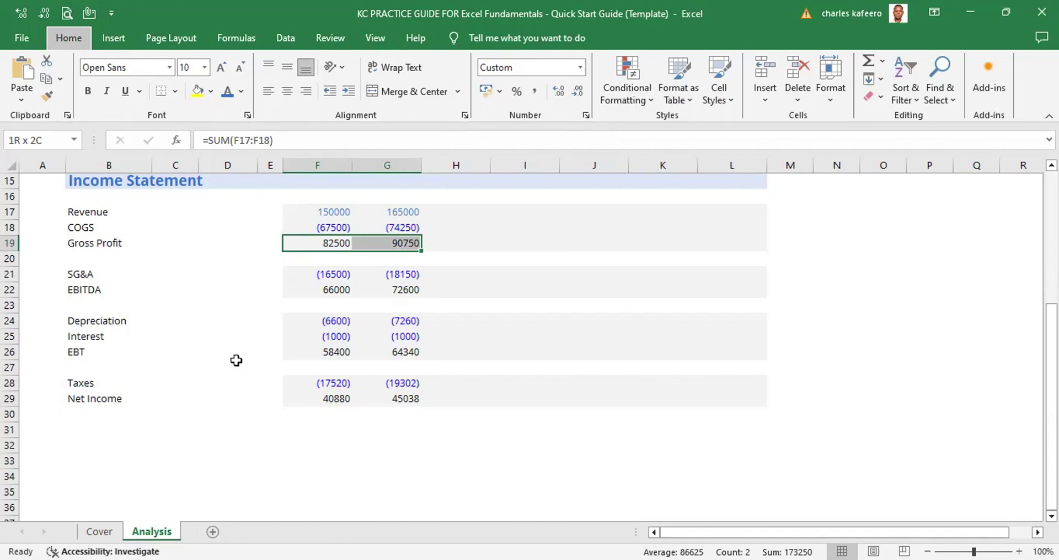
key("b")
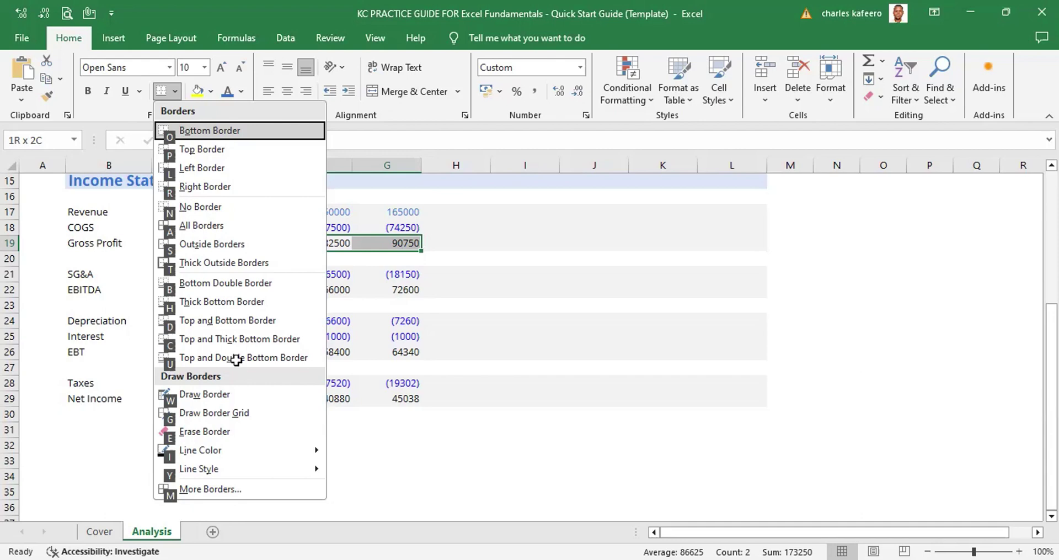
key("m")
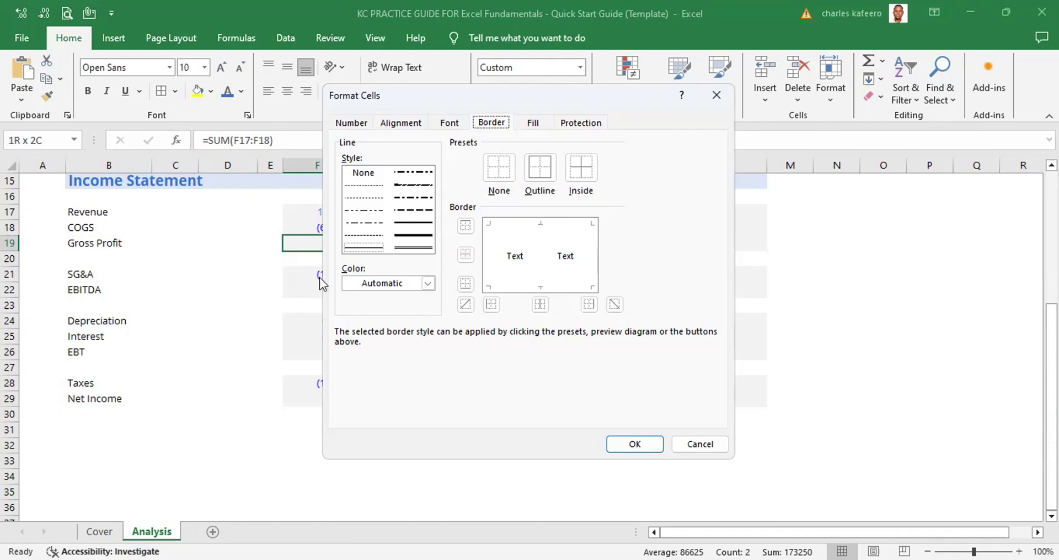
left_click(363, 185)
left_click(466, 226)
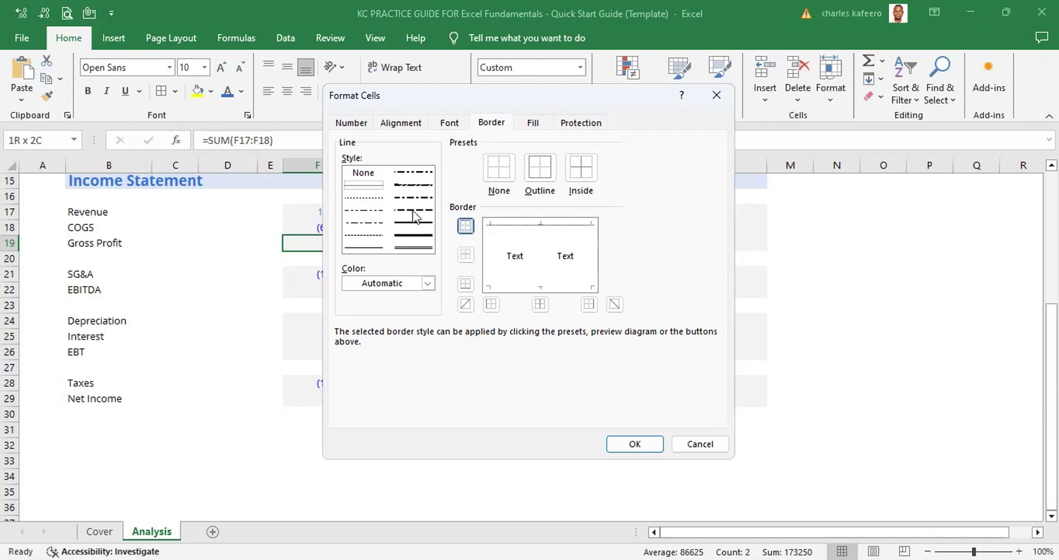
left_click(368, 244)
left_click(465, 224)
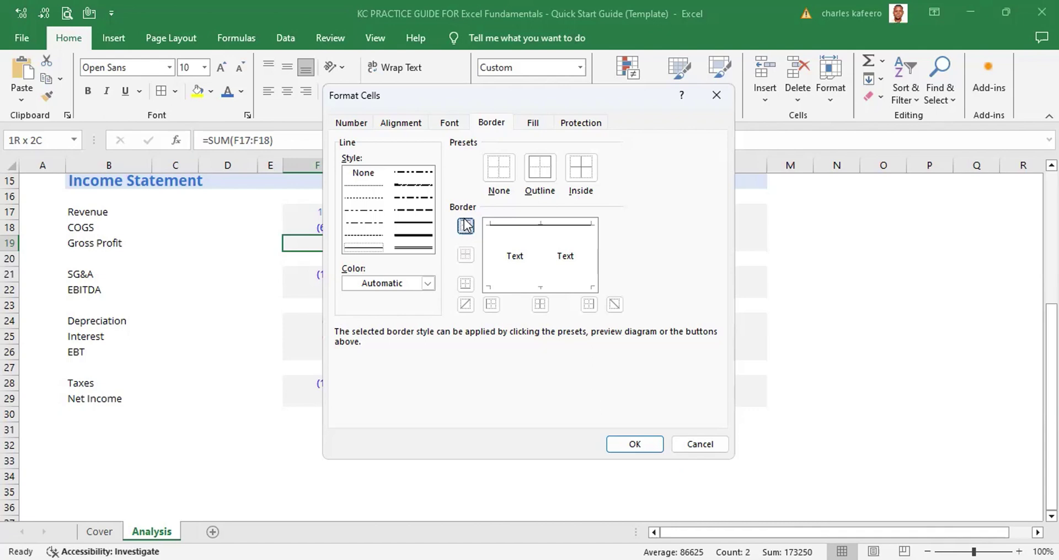
key("Return")
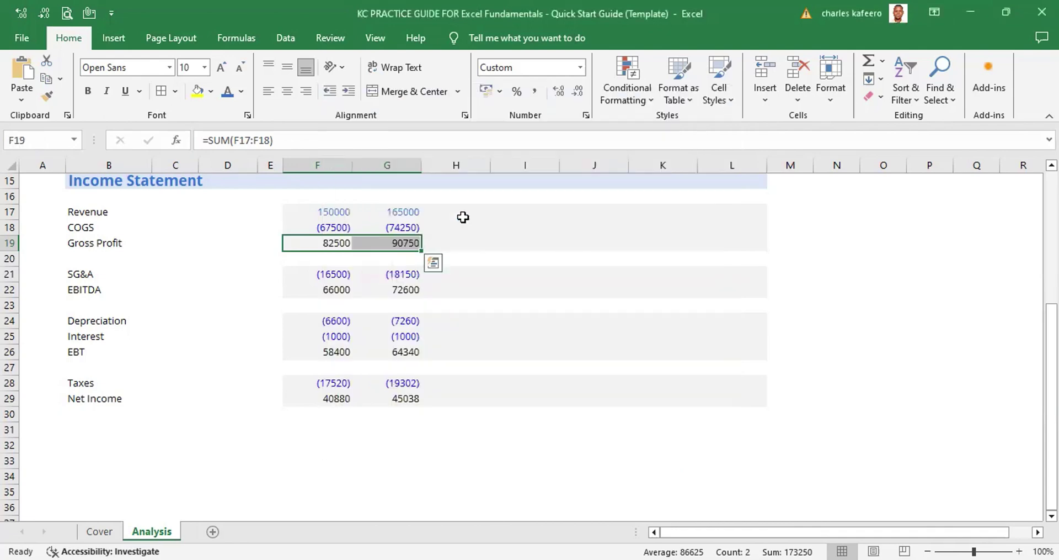
left_click(612, 261)
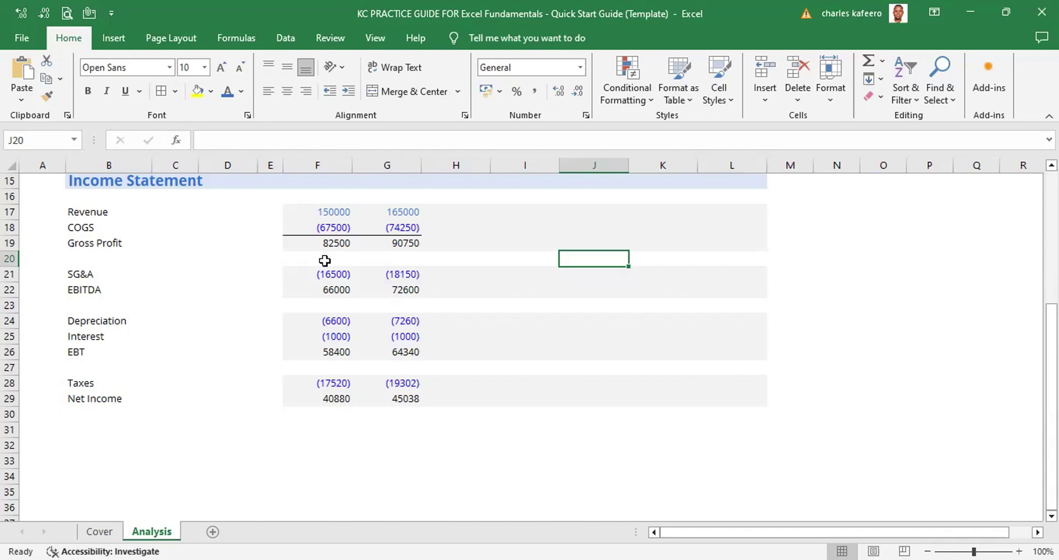
- Add a thin solid top border to the EBITDA values in F22:G22
left_click(330, 285)
left_click_drag(330, 285, 383, 285)
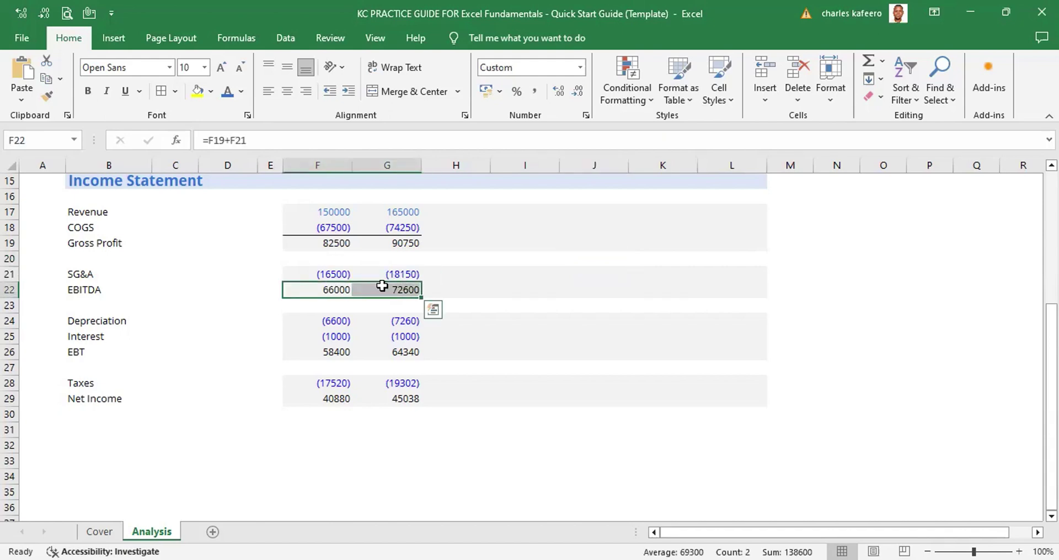
key("alt")
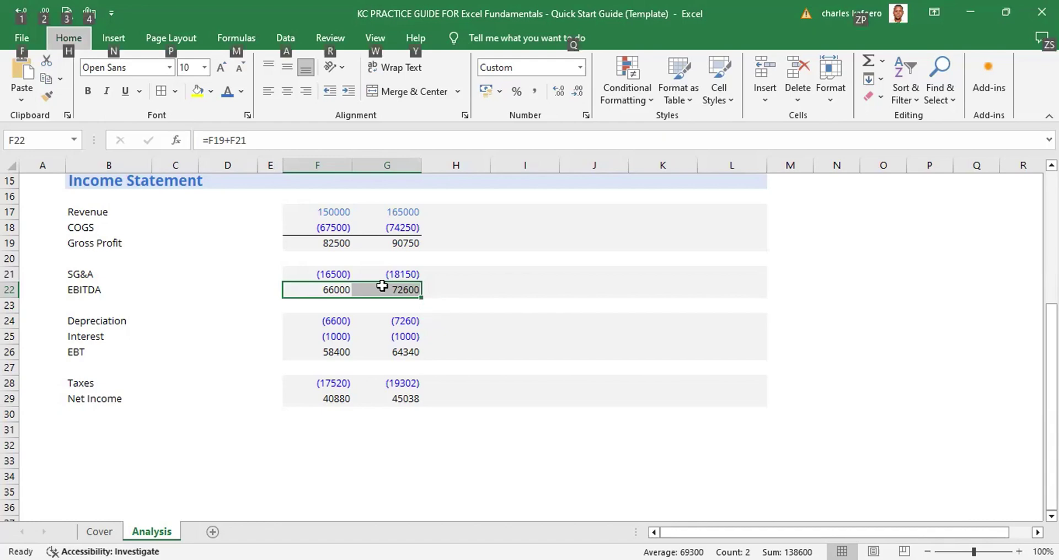
key("h")
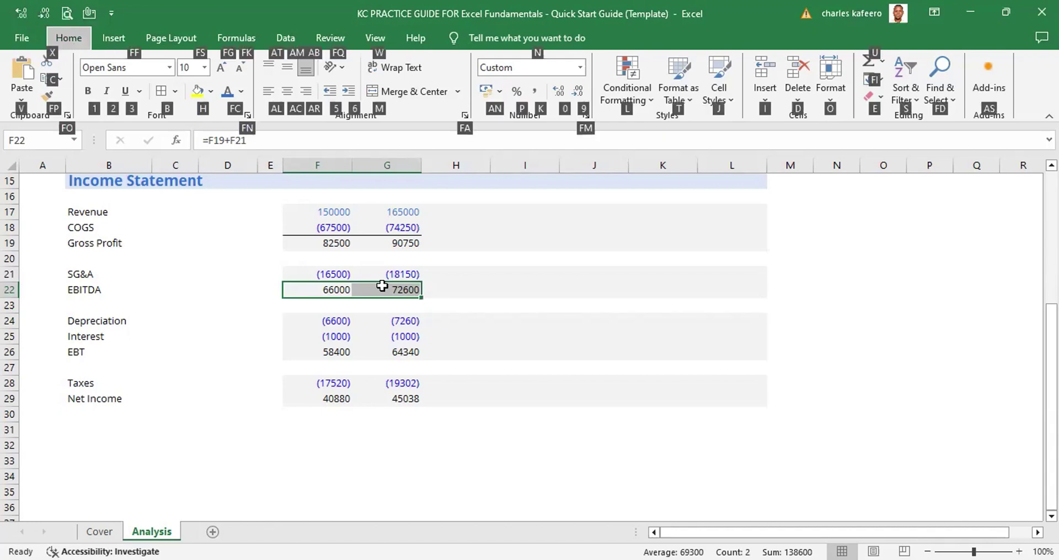
key("b")
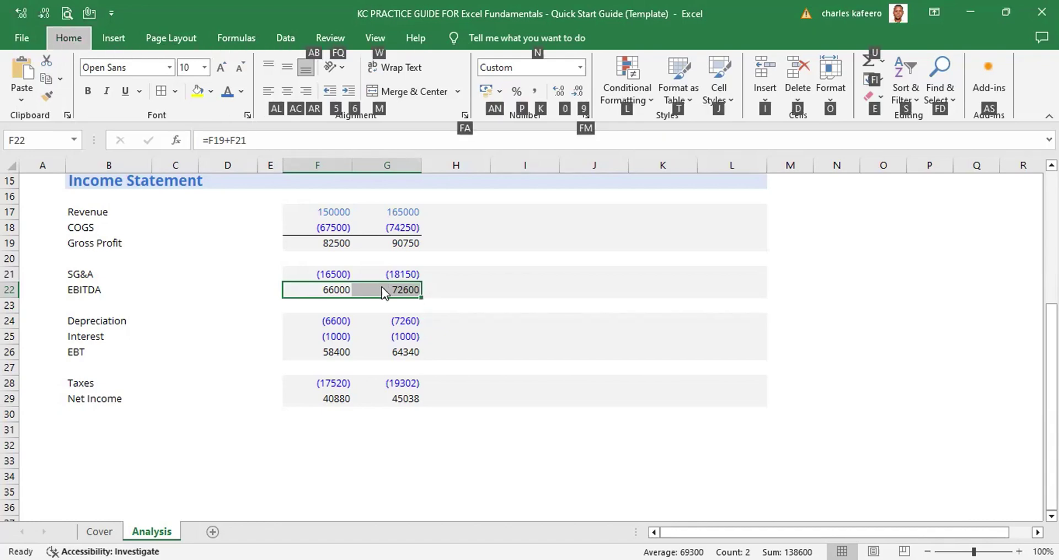
key("m")
left_click(372, 246)
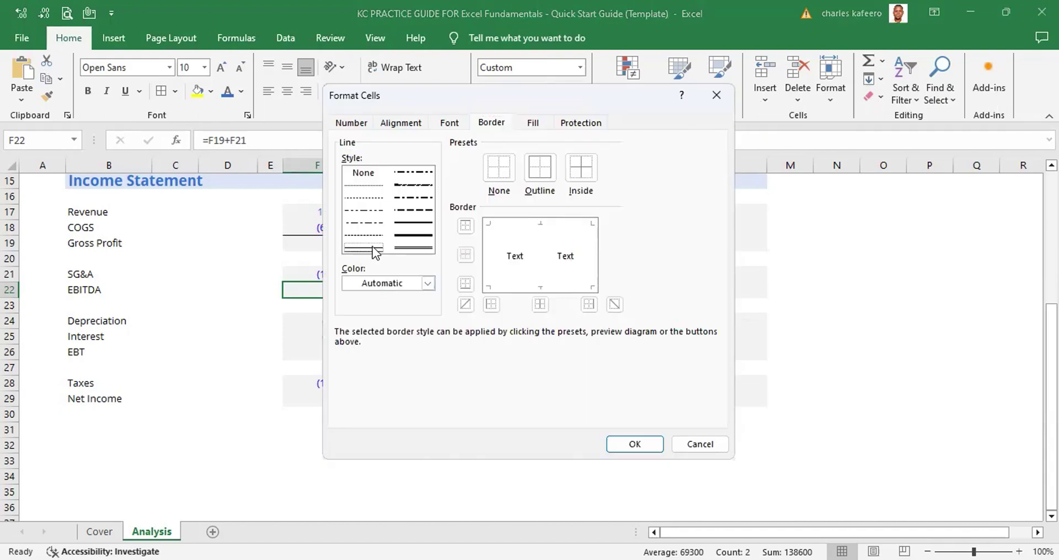
left_click(469, 226)
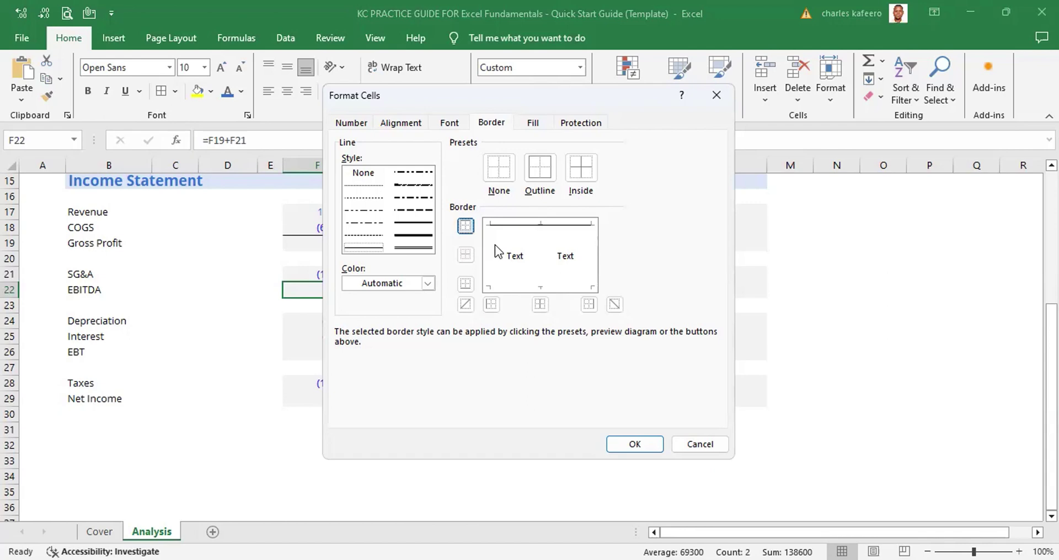
key("Return")
left_click(505, 277)
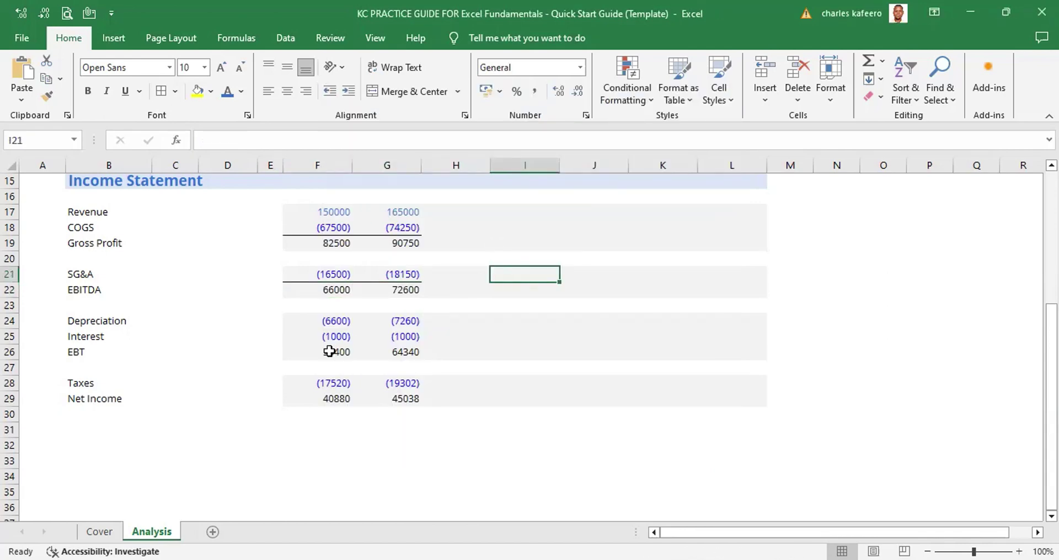
- Add a thin solid top border to the EBT values in F26:G26
left_click_drag(323, 354, 393, 350)
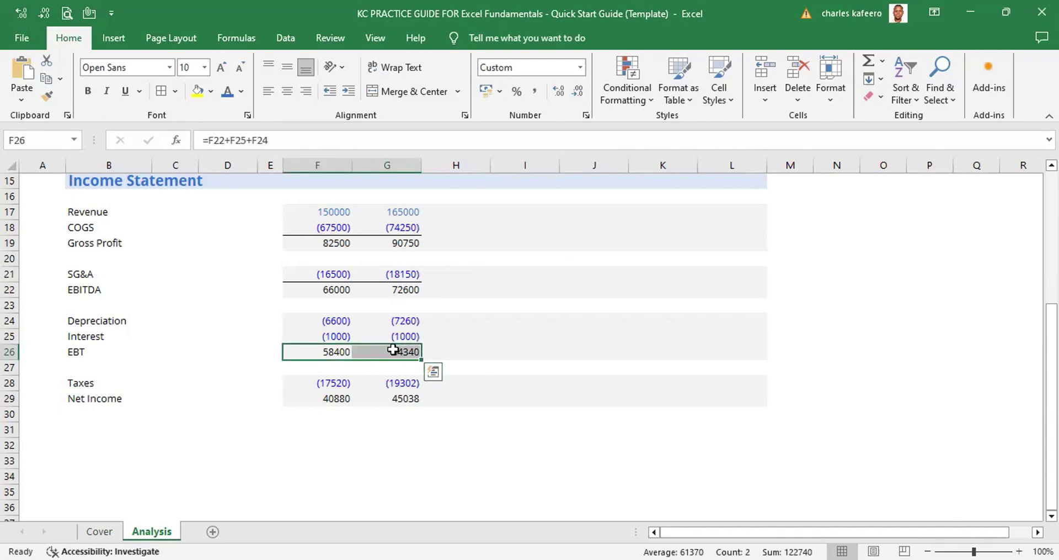
key("alt")
key("alt")
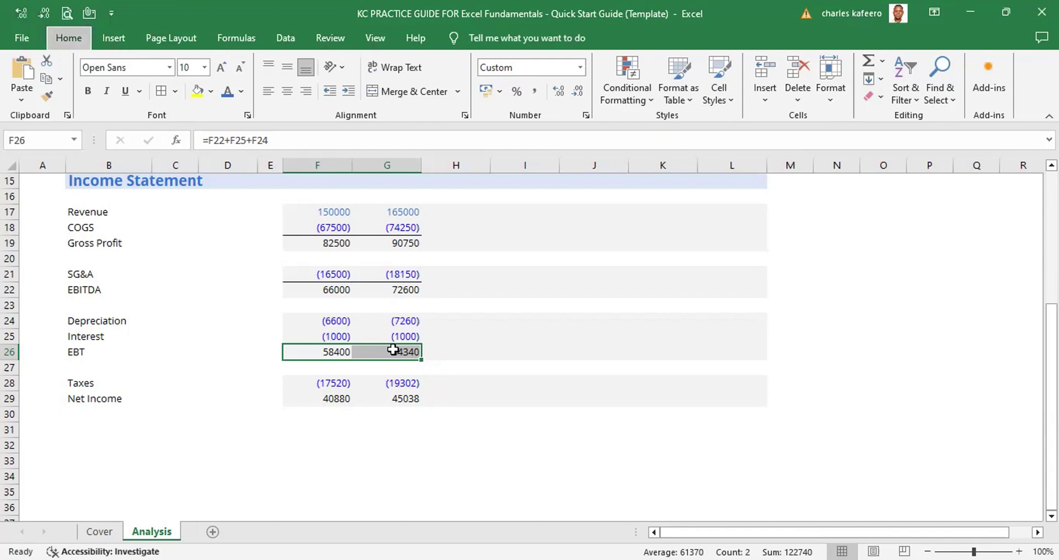
key("alt")
key("alt")
key("alt+h")
key("b")
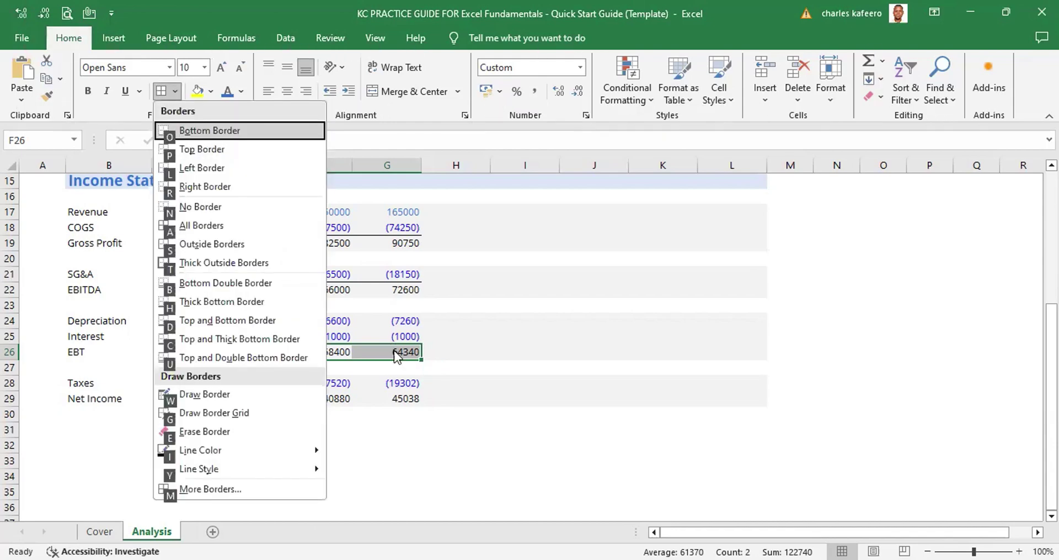
key("m")
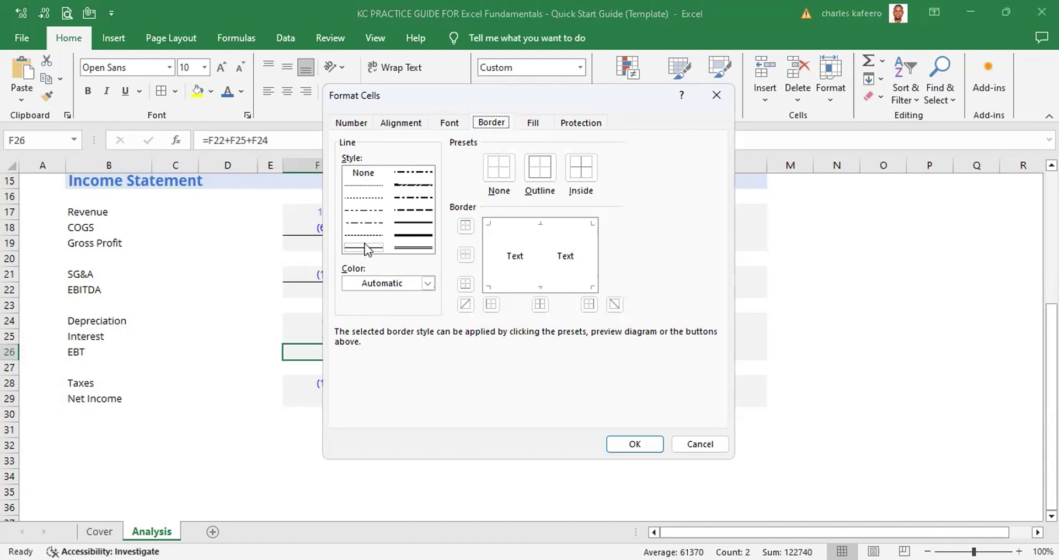
left_click(365, 246)
left_click(467, 226)
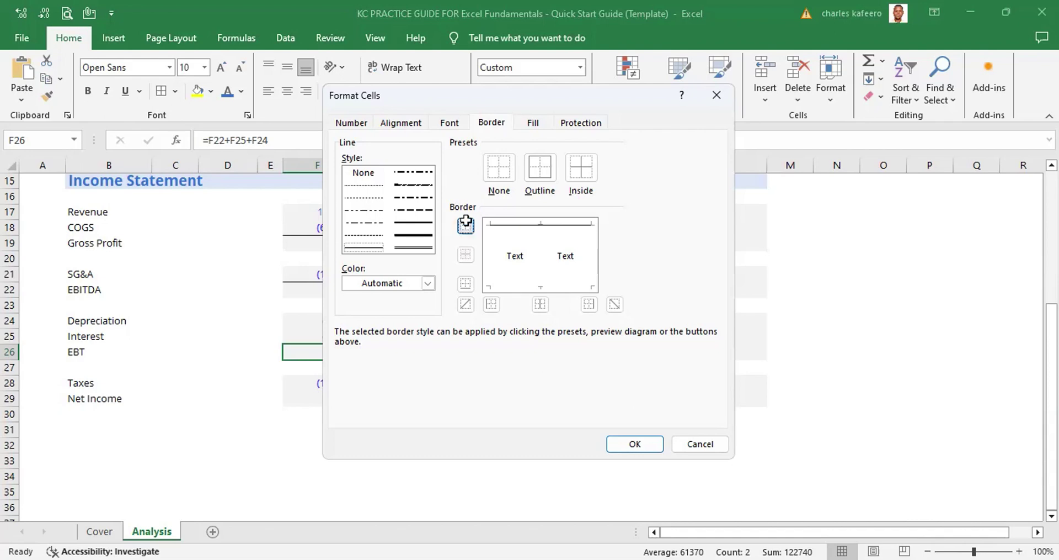
key("Return")
left_click(578, 333)
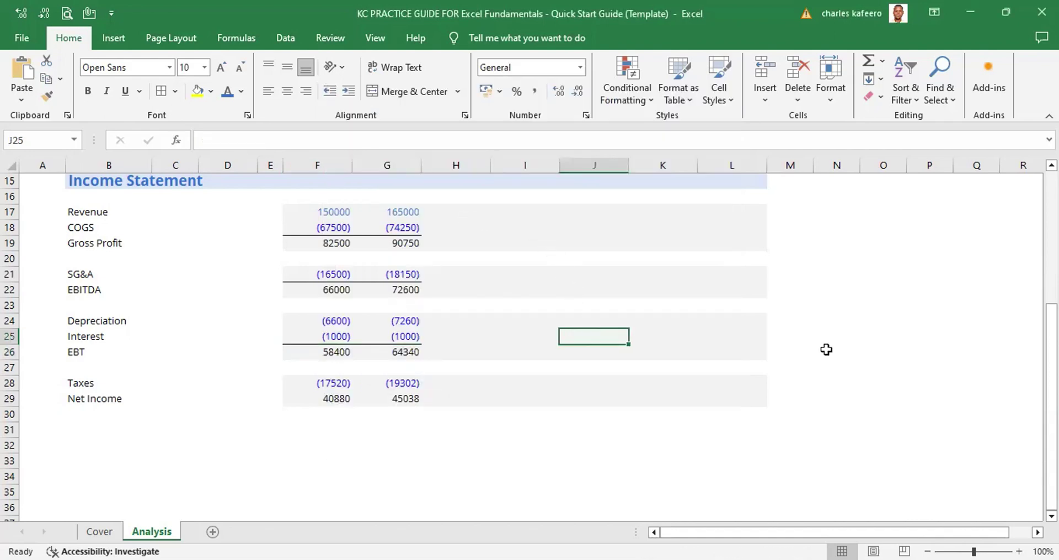
- Add a thin solid top border to the Net Income values in F29:G29
scroll(1004, 412, "down", 1)
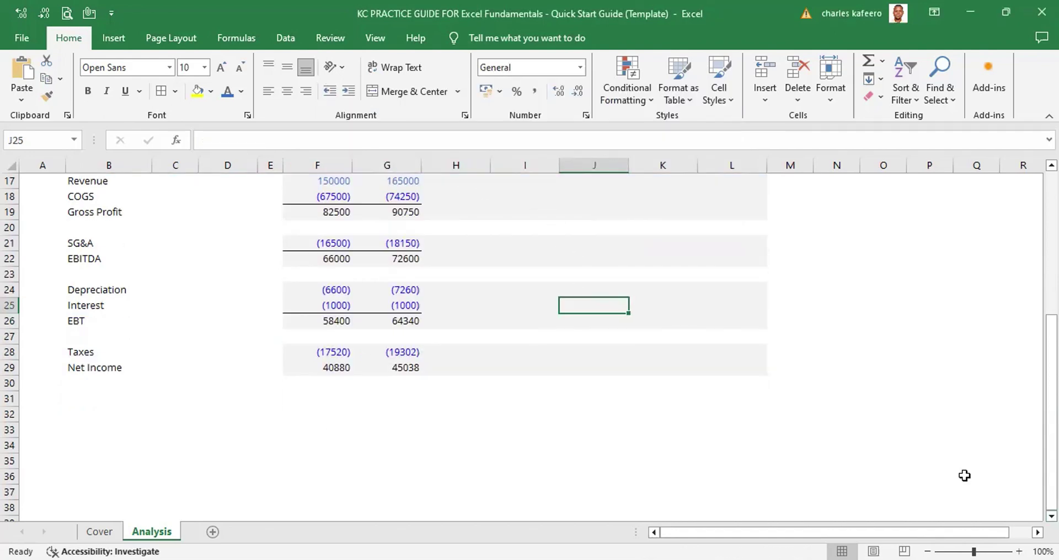
left_click(323, 367)
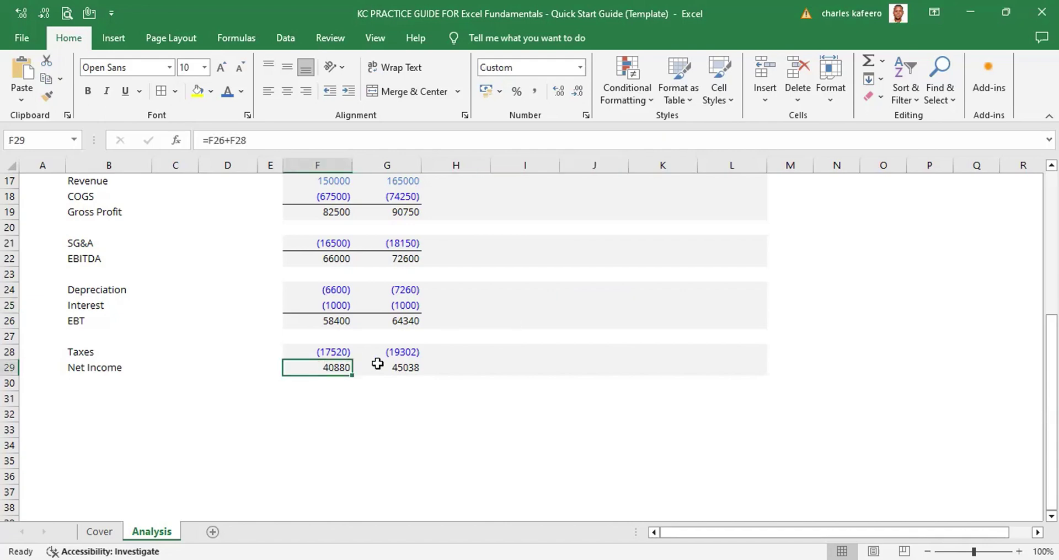
left_click(400, 364, "shift")
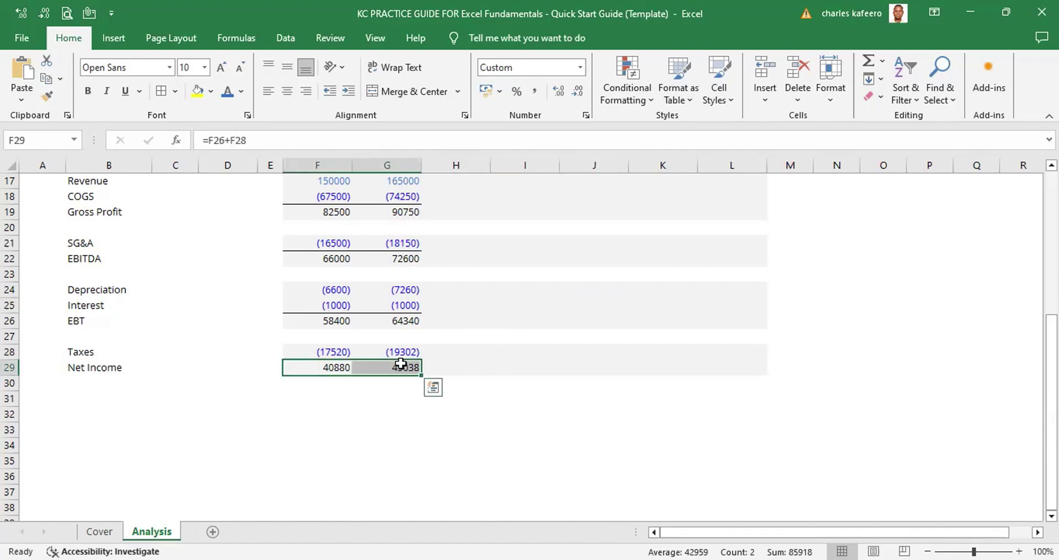
key("alt")
key("h")
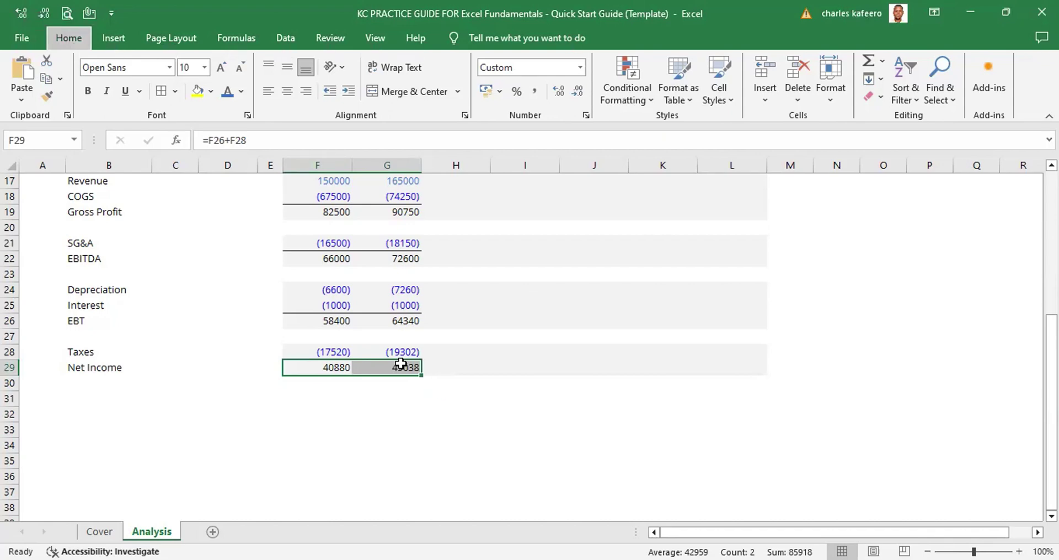
key("alt")
key("alt+h")
key("b")
key("m")
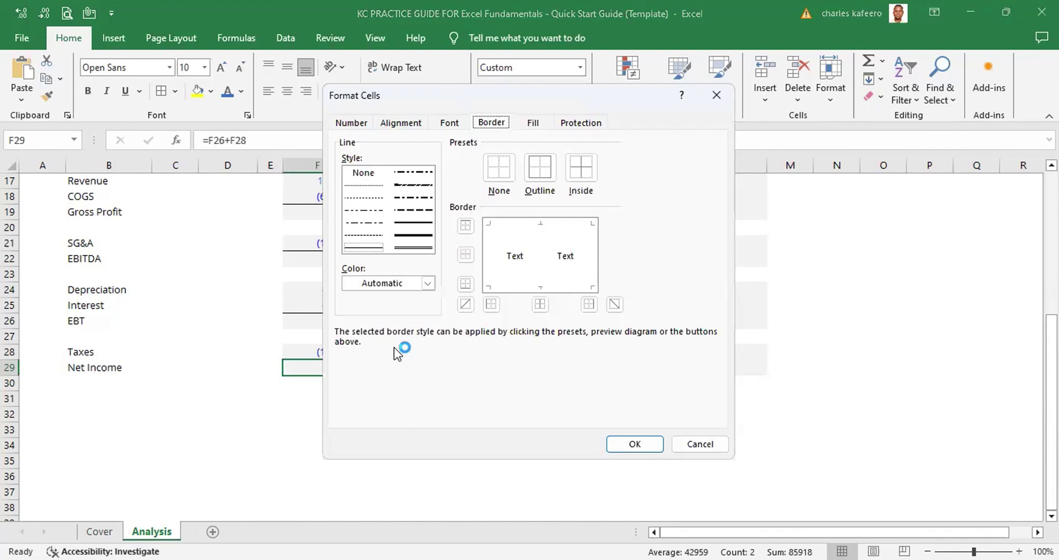
left_click(372, 244)
left_click(466, 226)
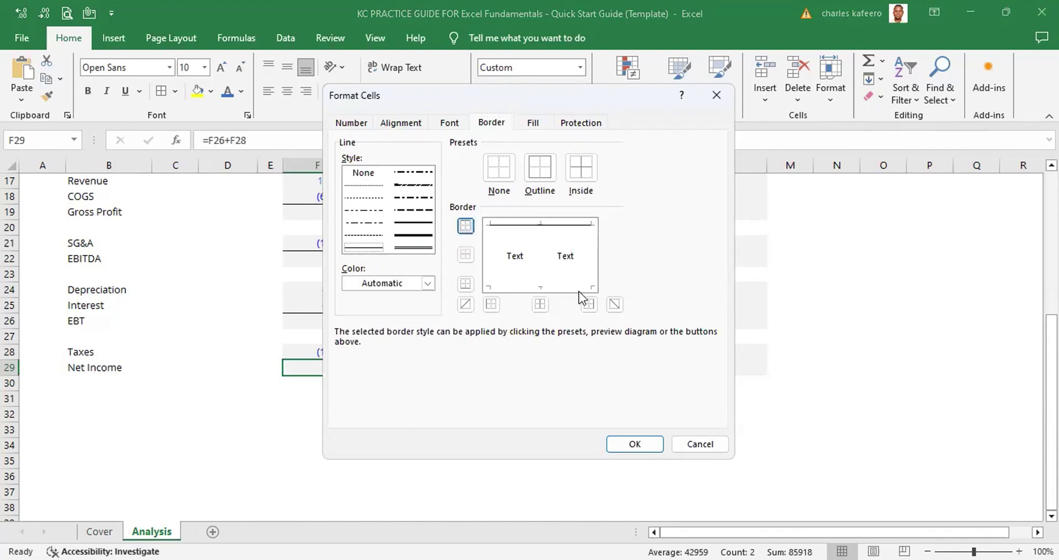
key("Return")
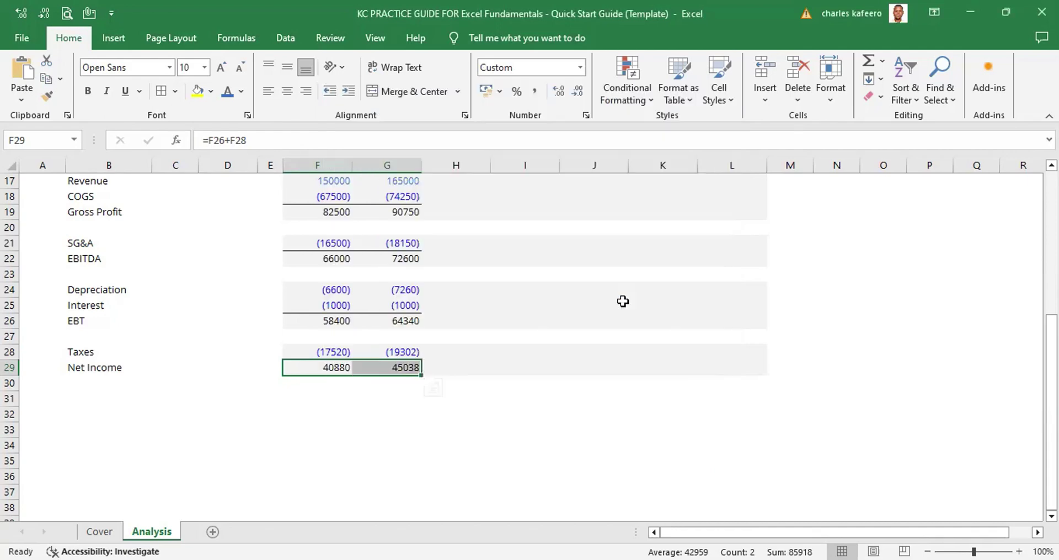
left_click(679, 334)
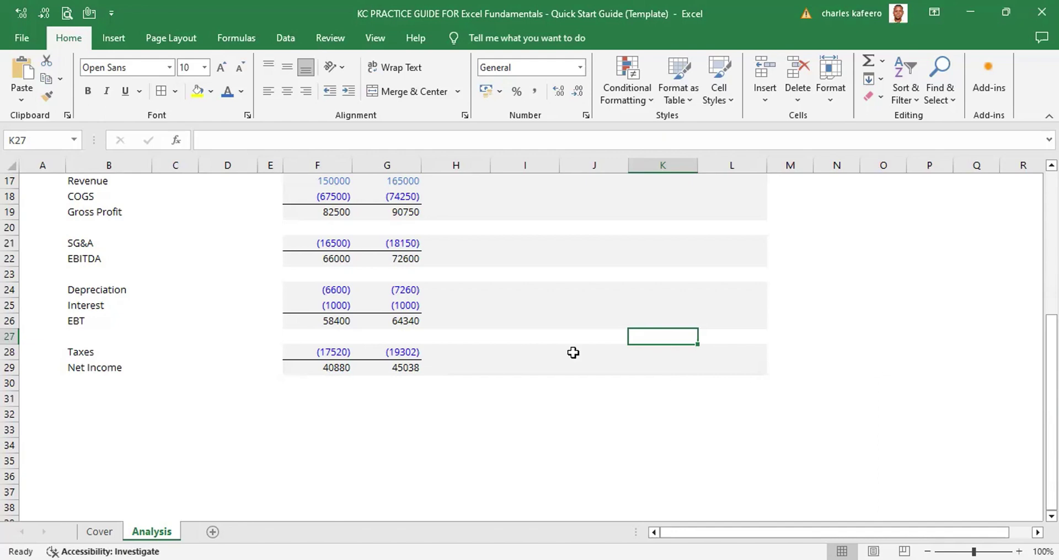
- Add a medium-thick solid bottom border to the Net Income values in F29:G29 and clear their top border
left_click_drag(325, 369, 373, 369)
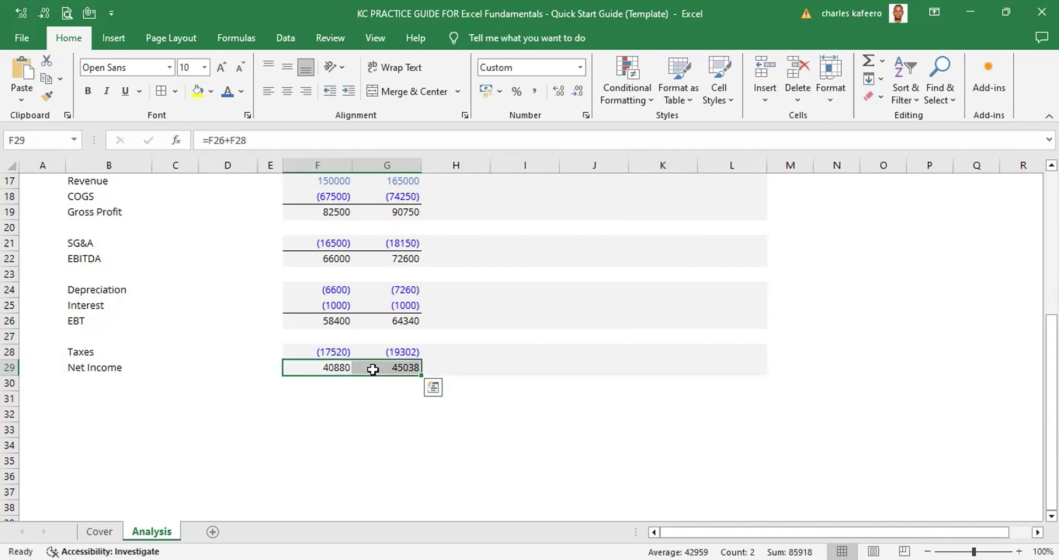
key("alt")
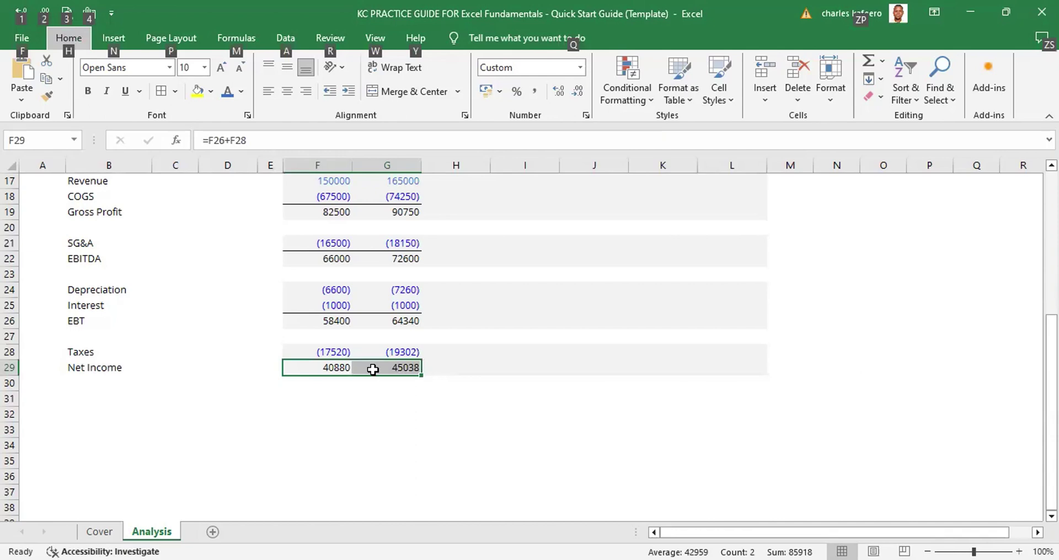
key("h")
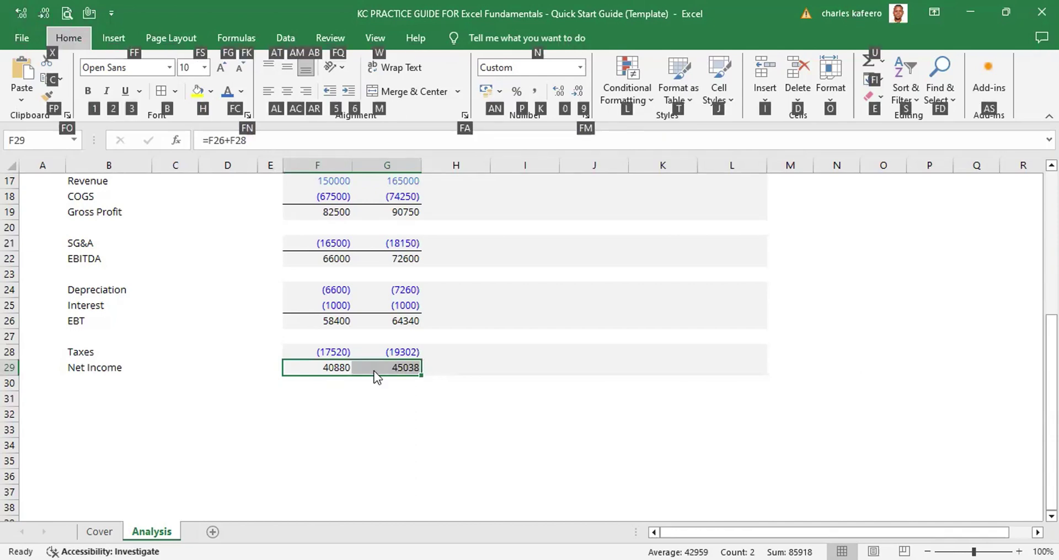
key("b")
key("m")
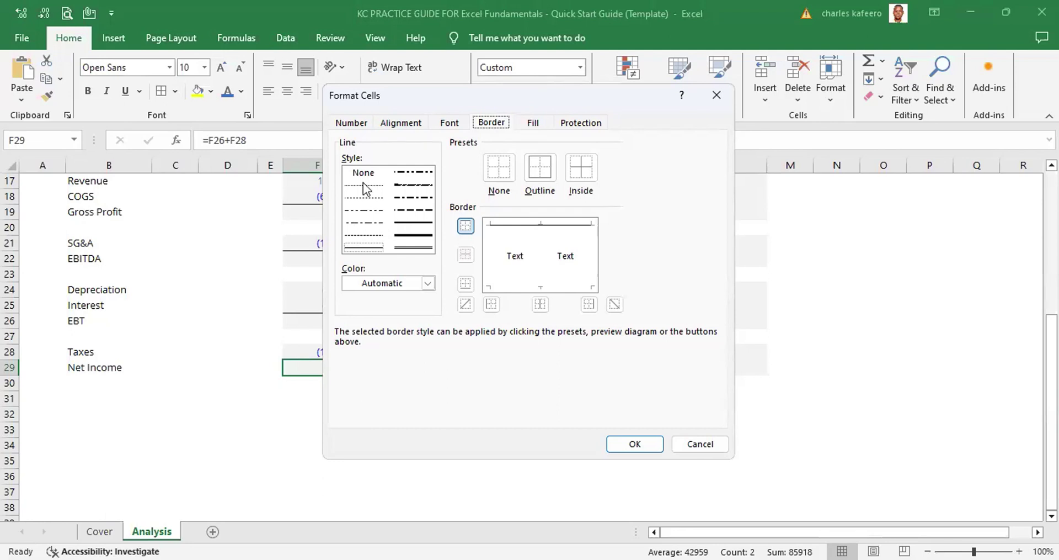
left_click(419, 220)
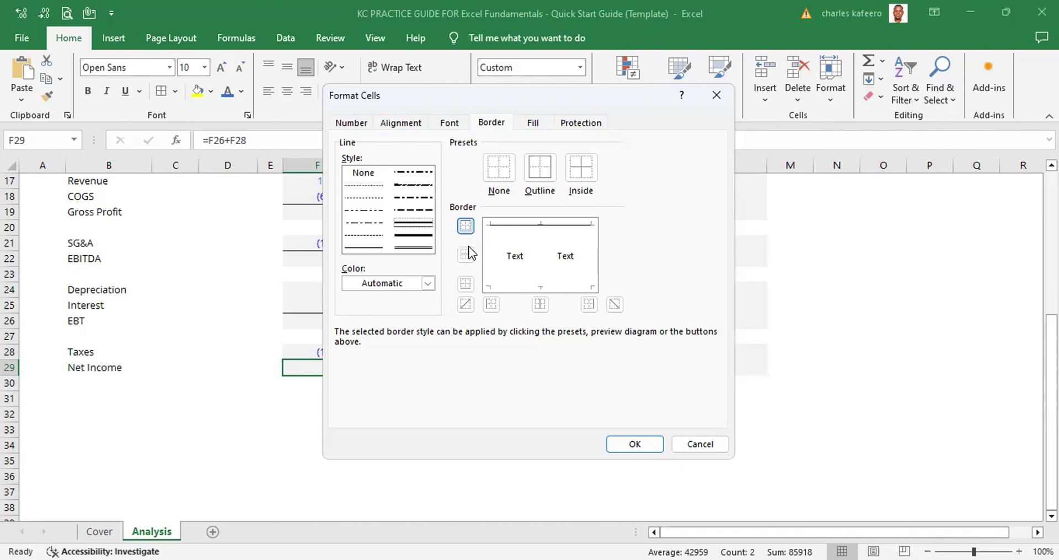
left_click(466, 285)
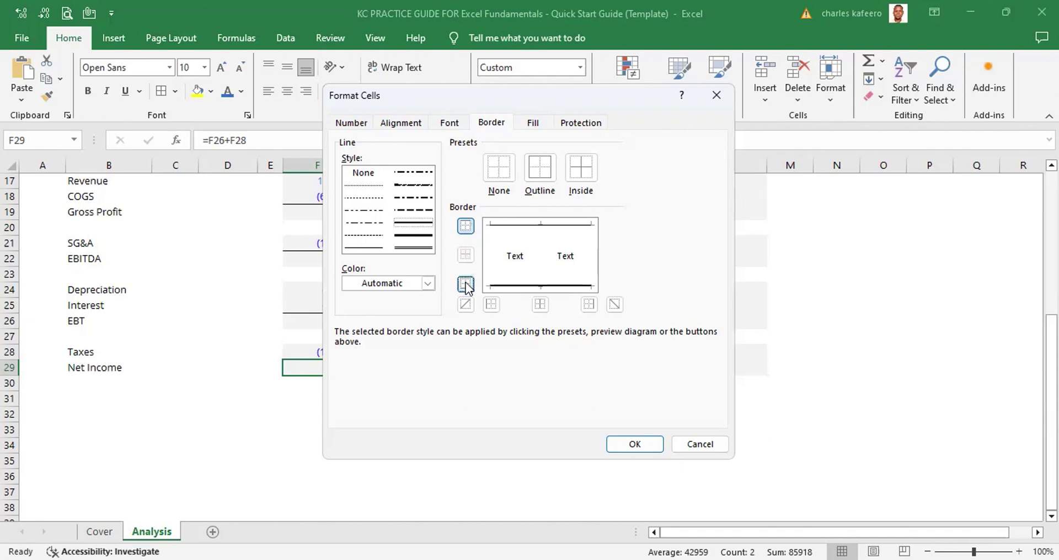
left_click(467, 226)
left_click(466, 225)
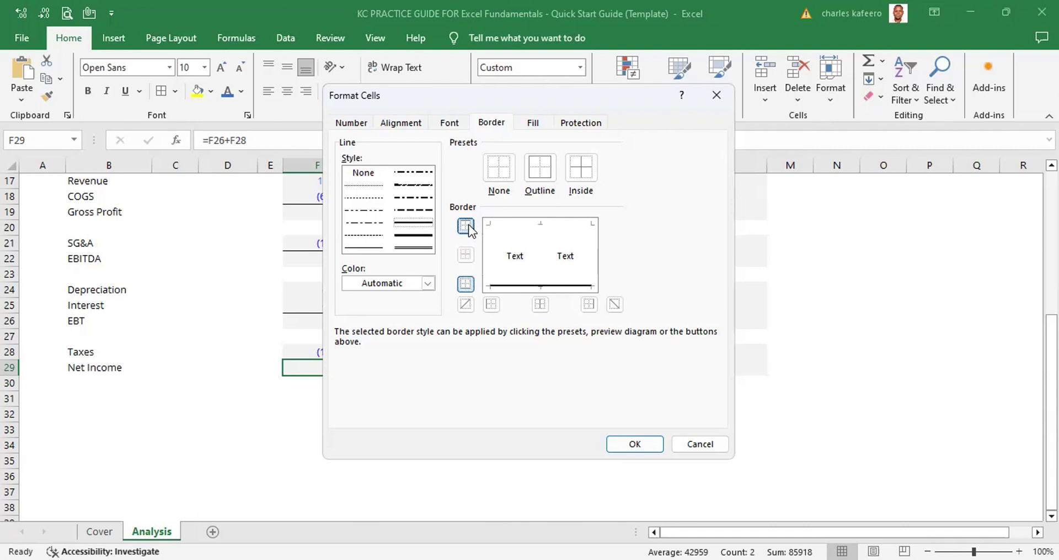
left_click(467, 283)
left_click(467, 283)
key("Return")
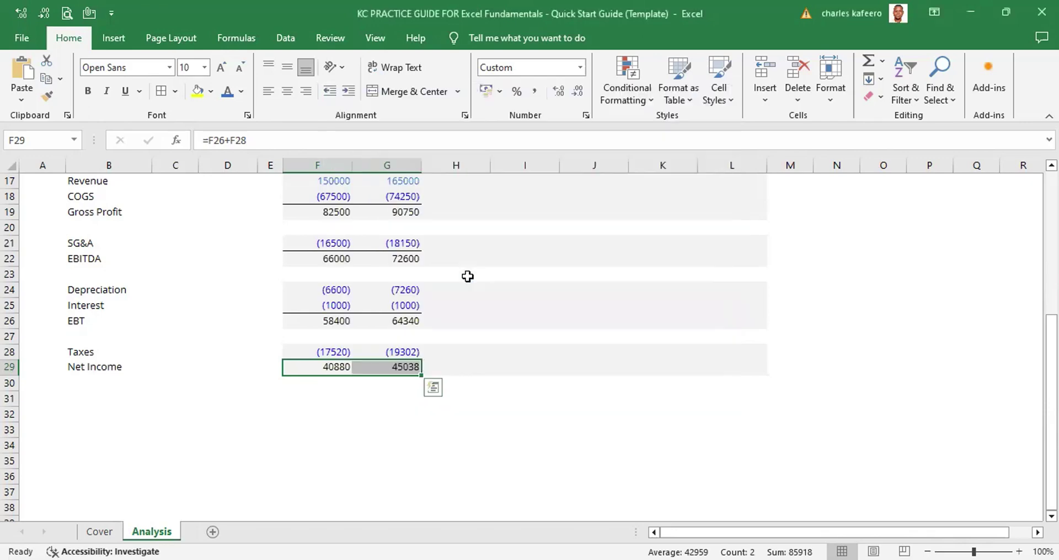
left_click(591, 333)
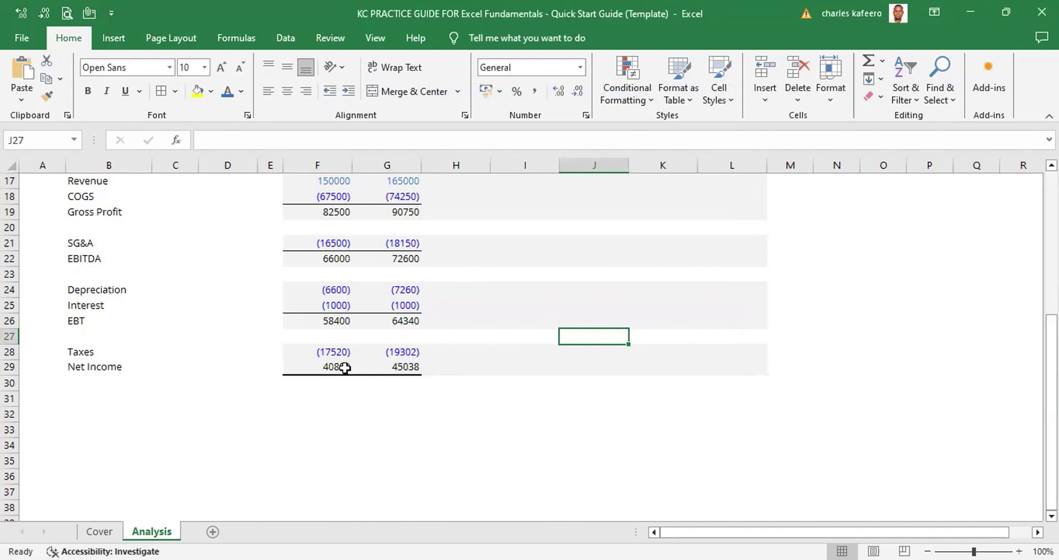
- Reapply a thin solid top border to the Net Income values in F29:G29, keeping their bottom border
left_click(320, 363)
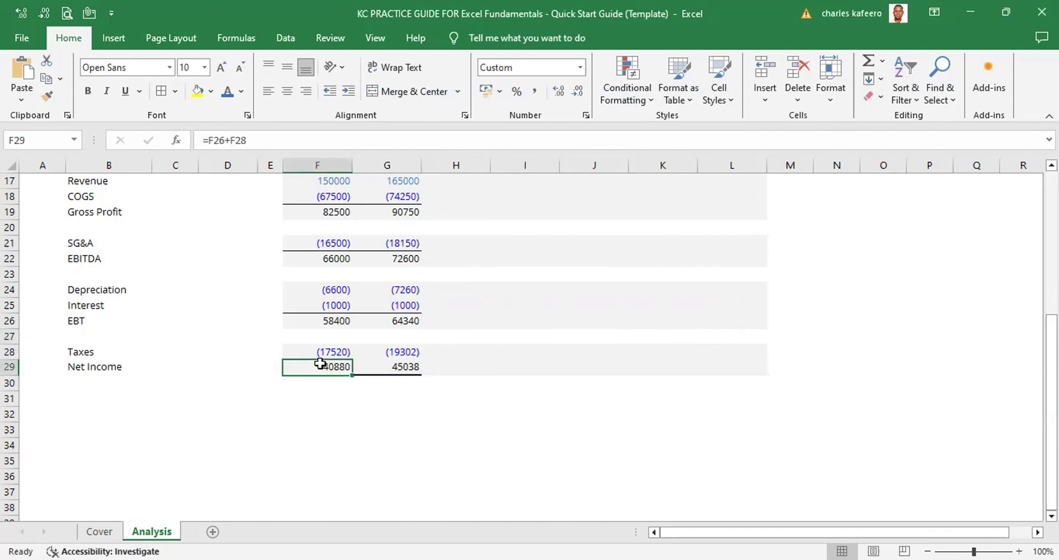
left_click_drag(320, 363, 385, 371)
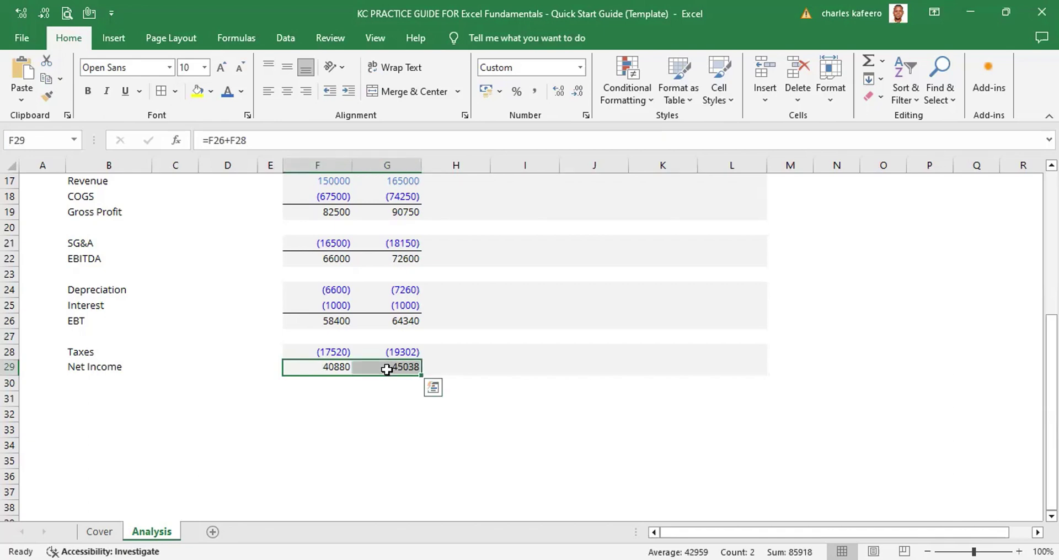
key("alt")
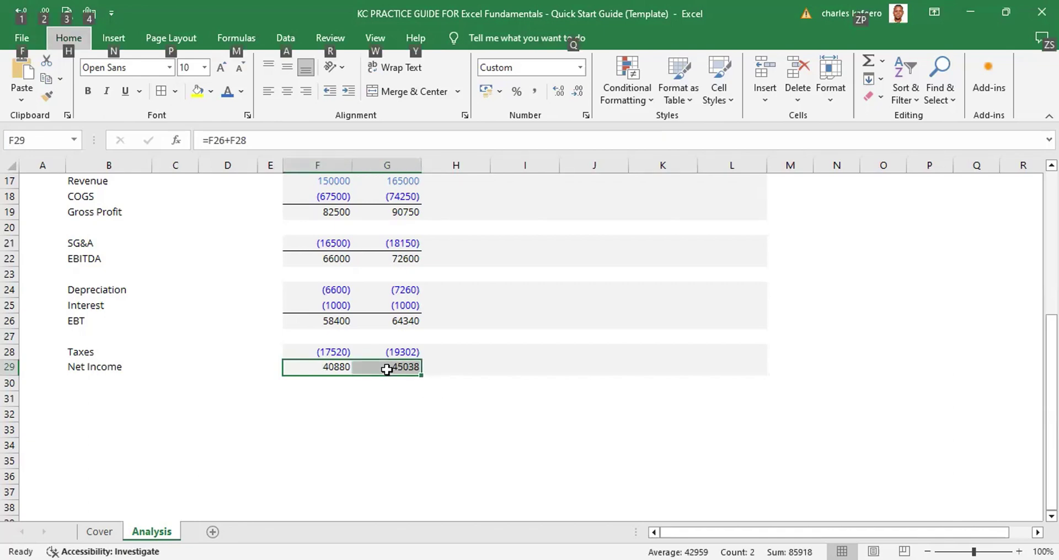
key("h")
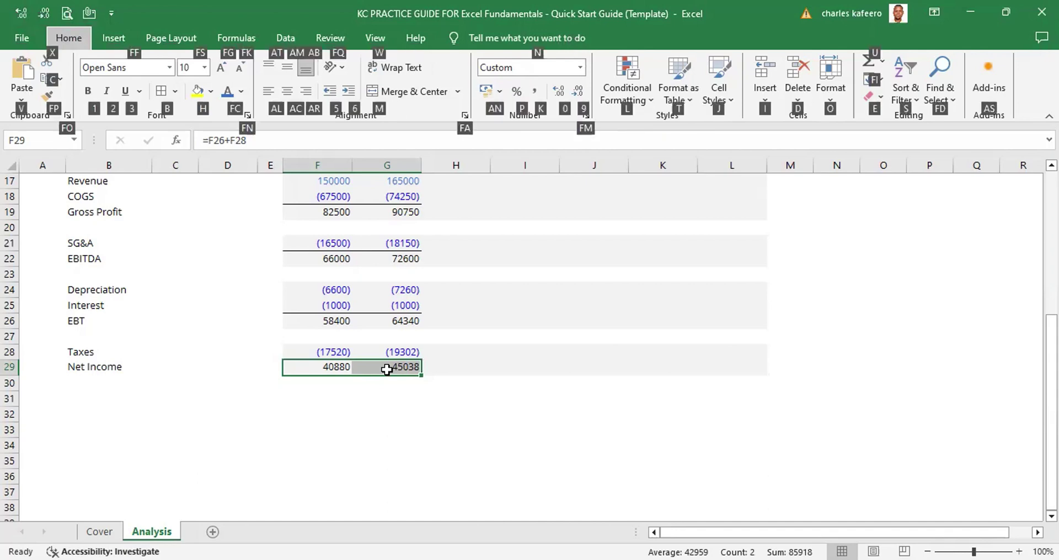
key("b")
key("m")
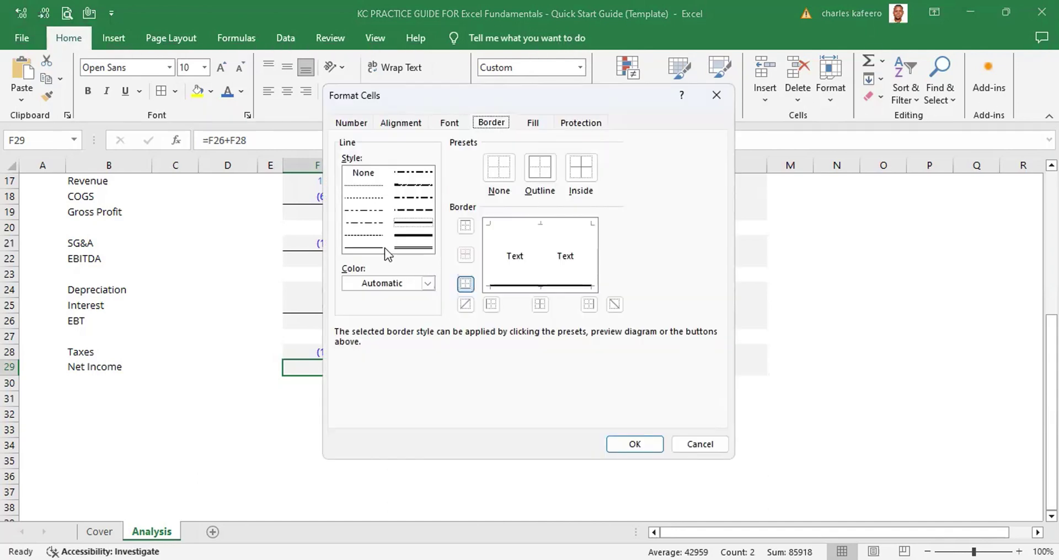
left_click(376, 247)
left_click(466, 225)
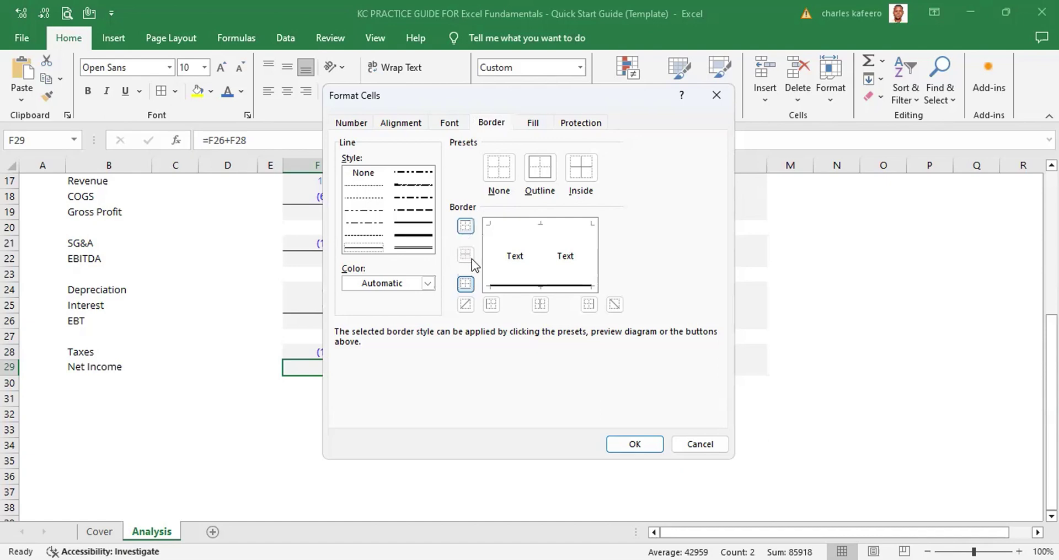
key("Return")
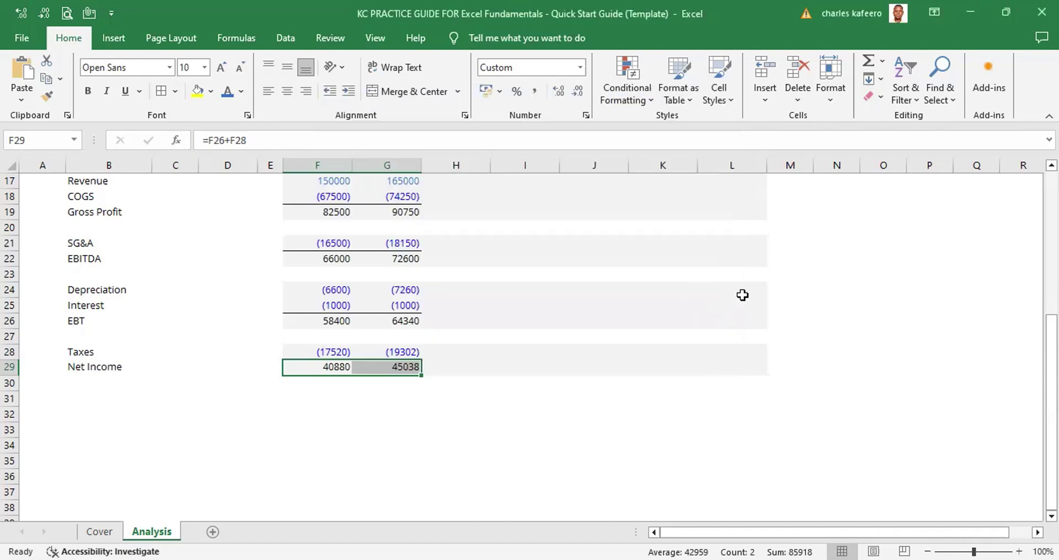
left_click(595, 335)
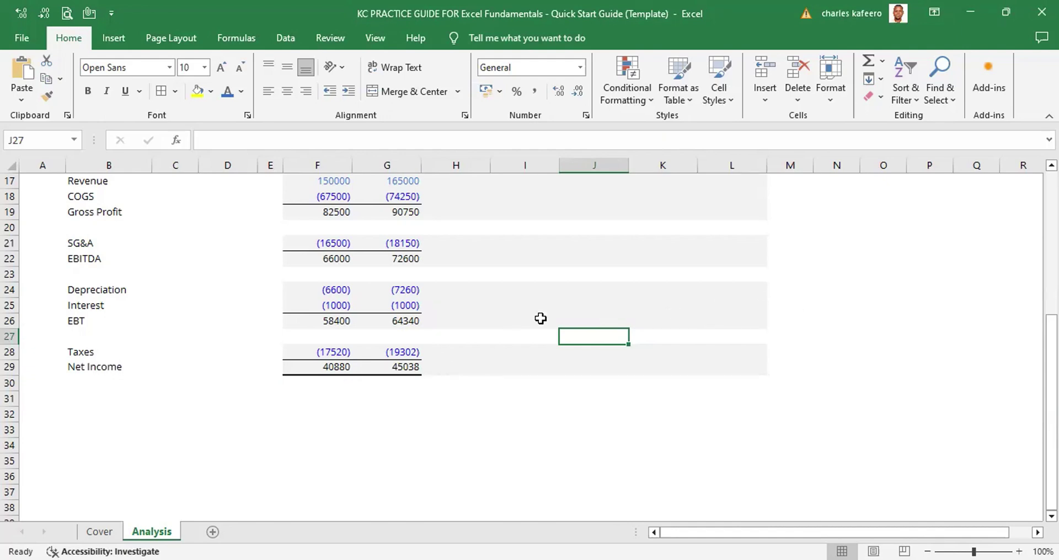
left_click(583, 301)
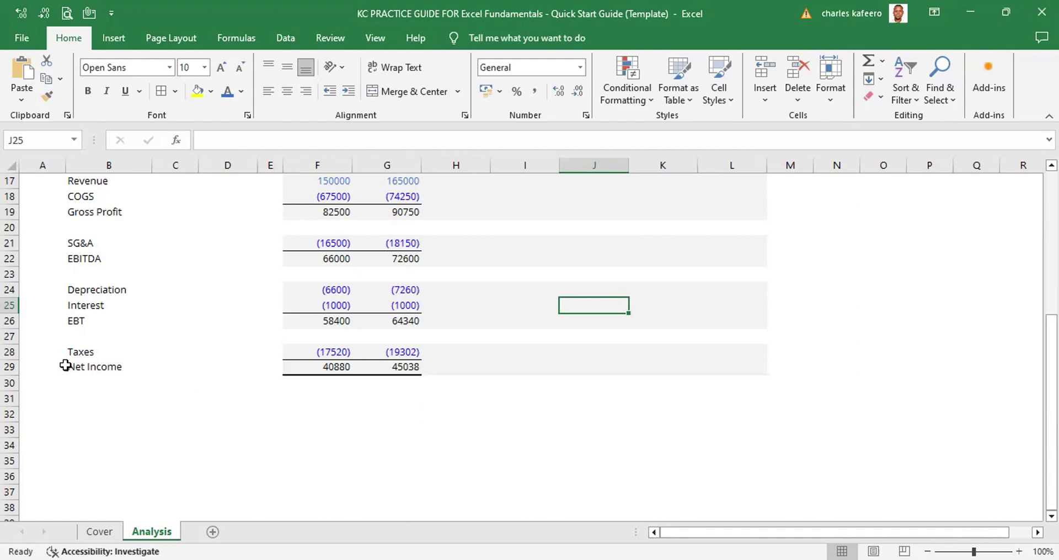
- Make the Gross Profit, EBITDA, EBT and Net Income rows bold from column B through column G
scroll(530, 346, "up", 5)
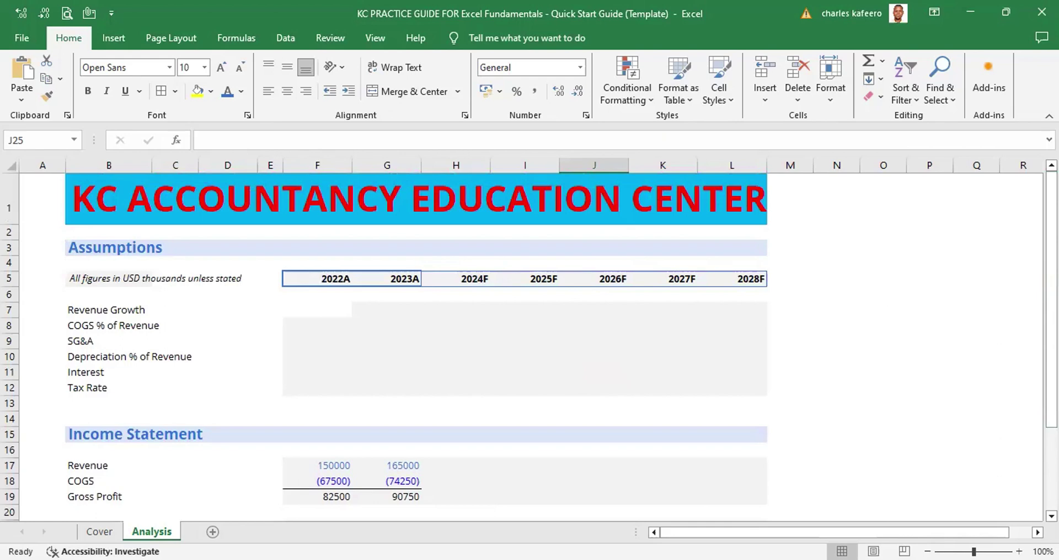
scroll(627, 158, "down", 5)
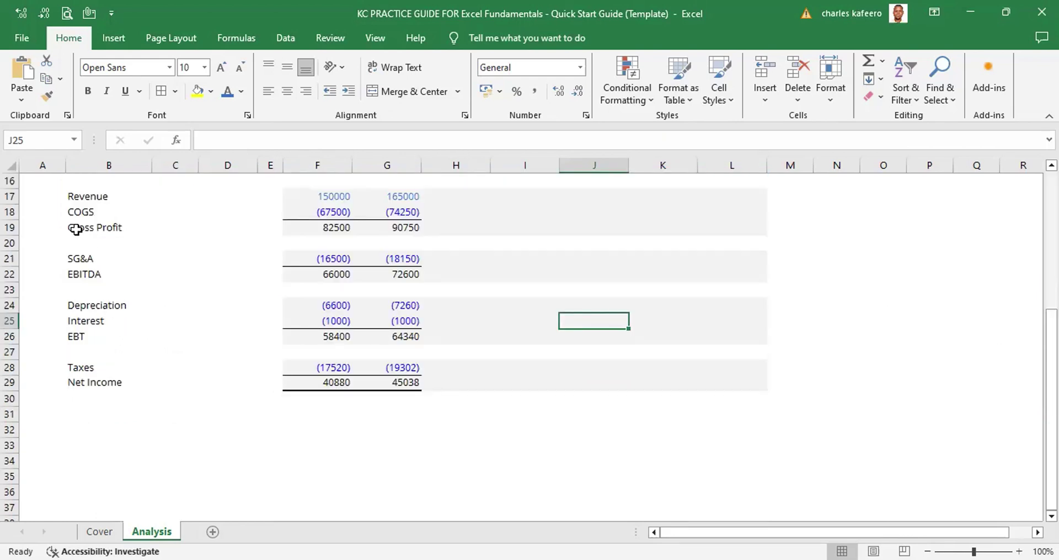
left_click_drag(94, 226, 384, 227)
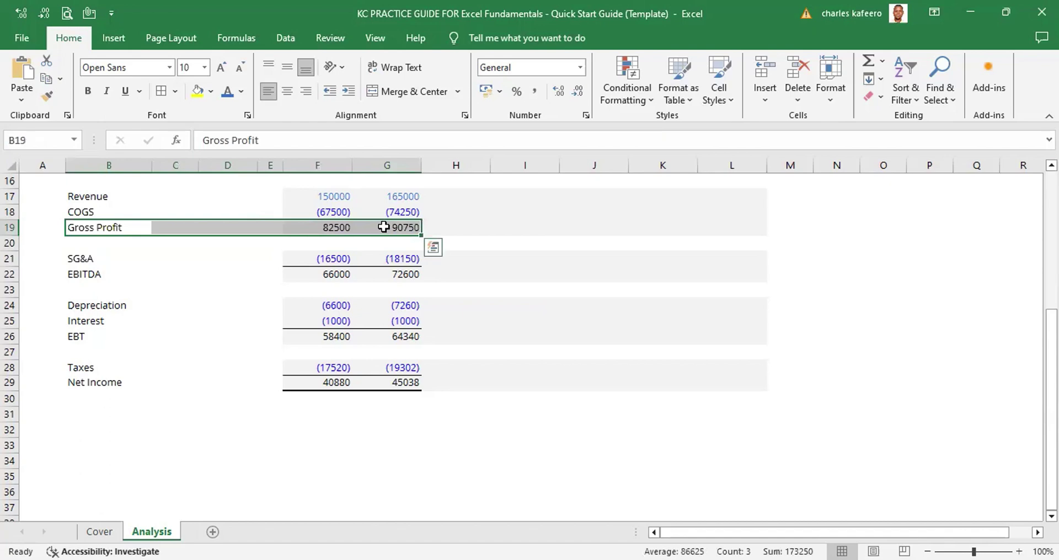
left_click_drag(67, 274, 386, 274)
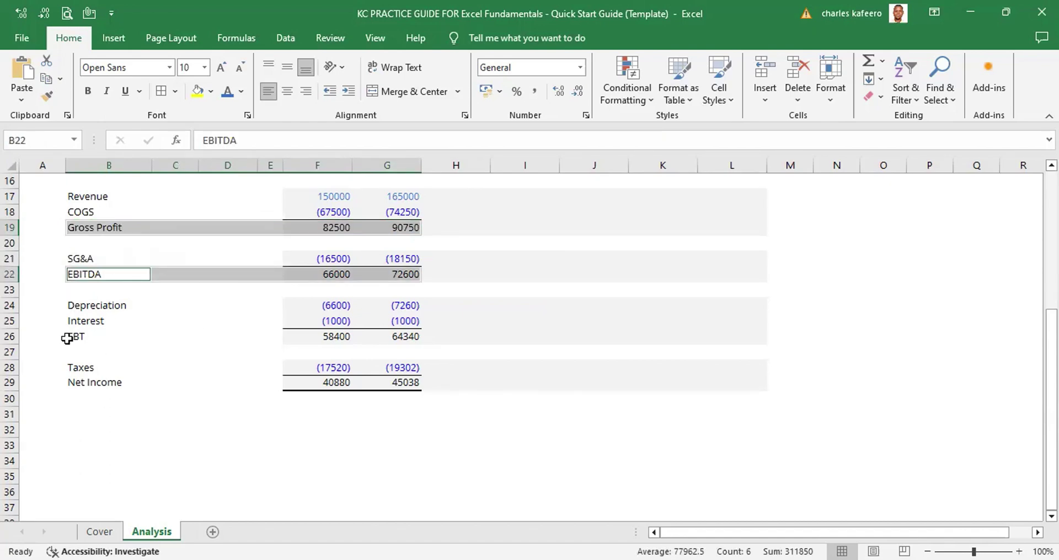
left_click_drag(66, 338, 386, 336)
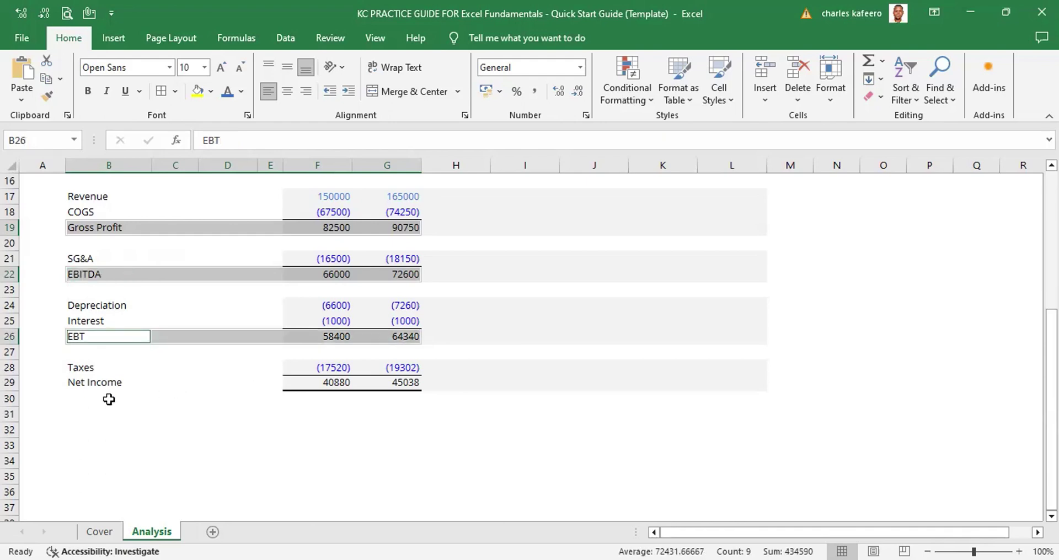
left_click(84, 383, "ctrl")
left_click_drag(83, 383, 393, 383)
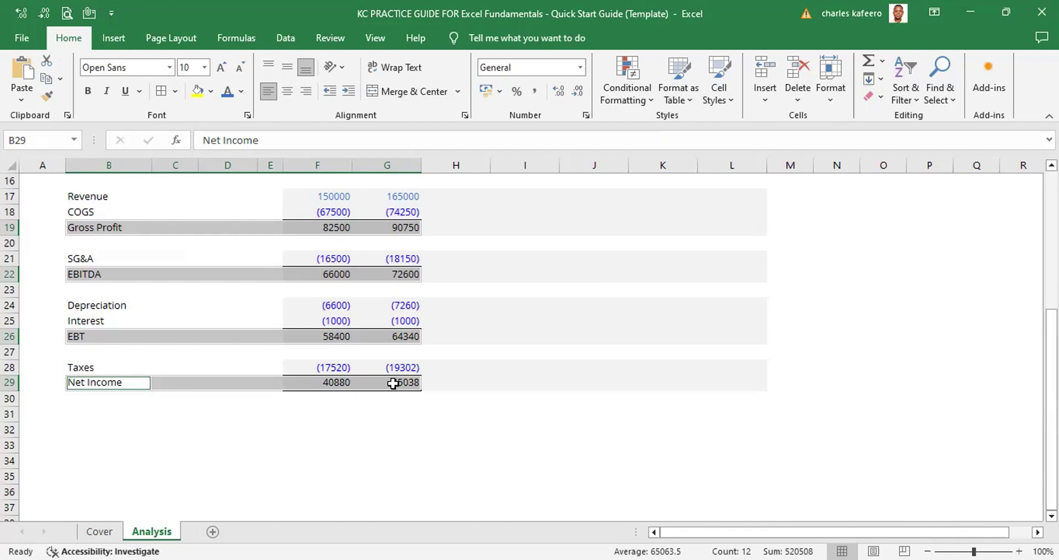
key("ctrl+b")
left_click(622, 307)
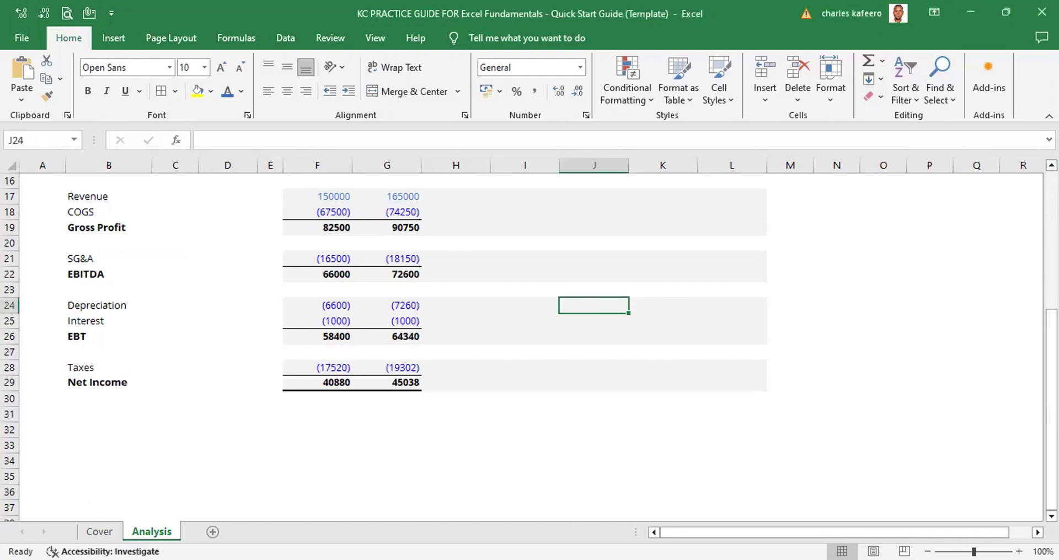
- Indent the Assumptions labels from Revenue Growth through Tax Rate (B7:B12) with a left indent of 1
scroll(529, 340, "up", 1)
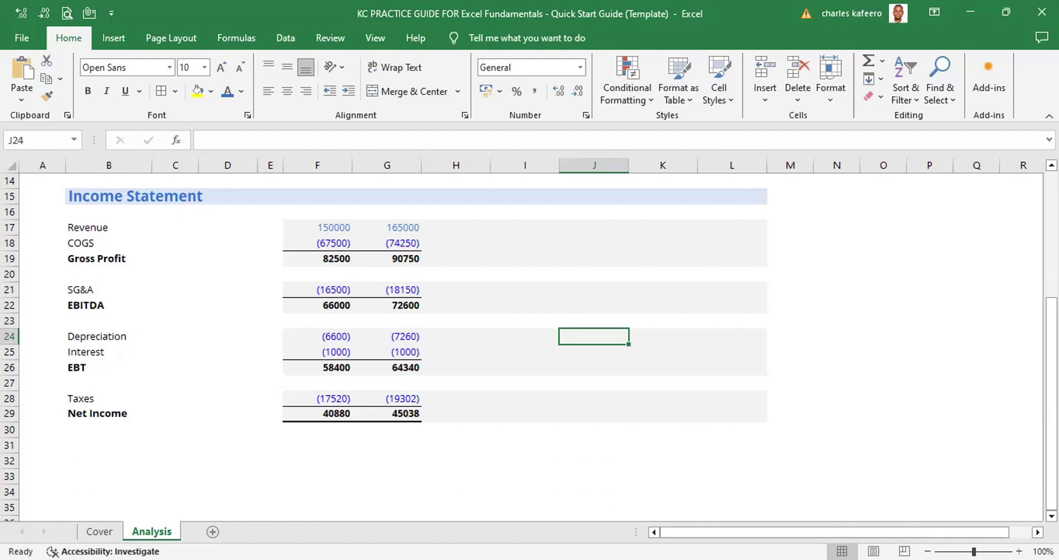
scroll(530, 346, "up", 5)
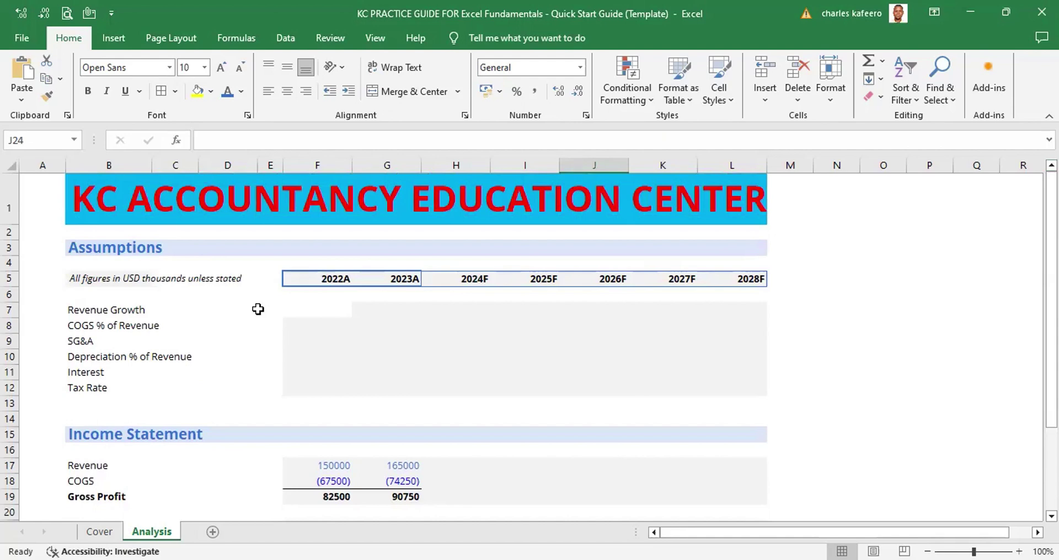
left_click(113, 248)
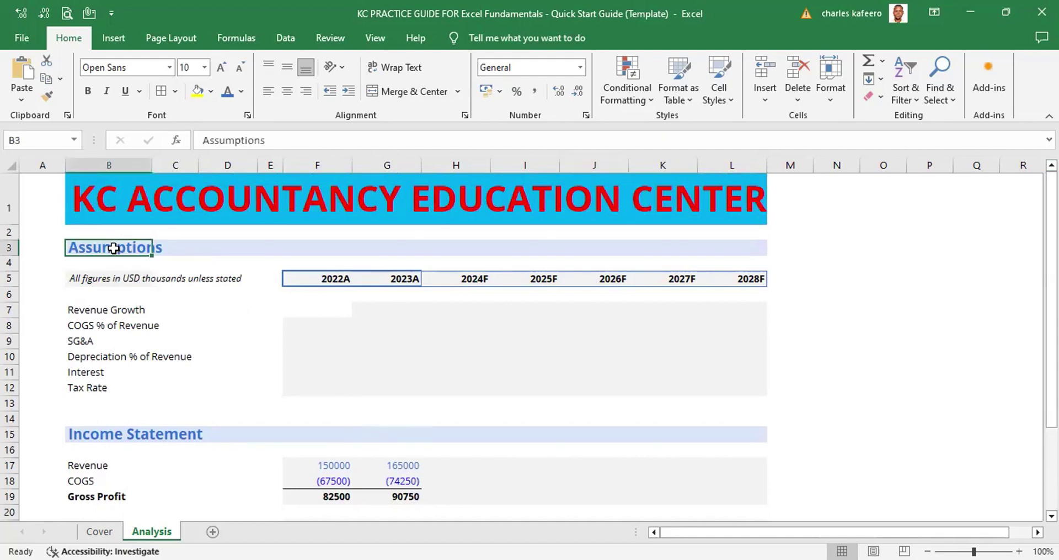
left_click(105, 435)
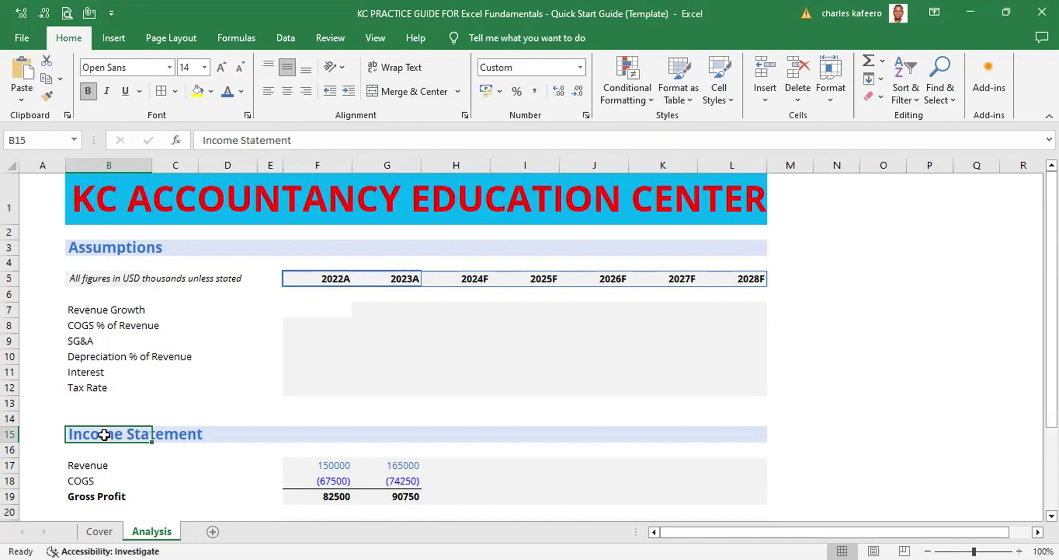
left_click(69, 309)
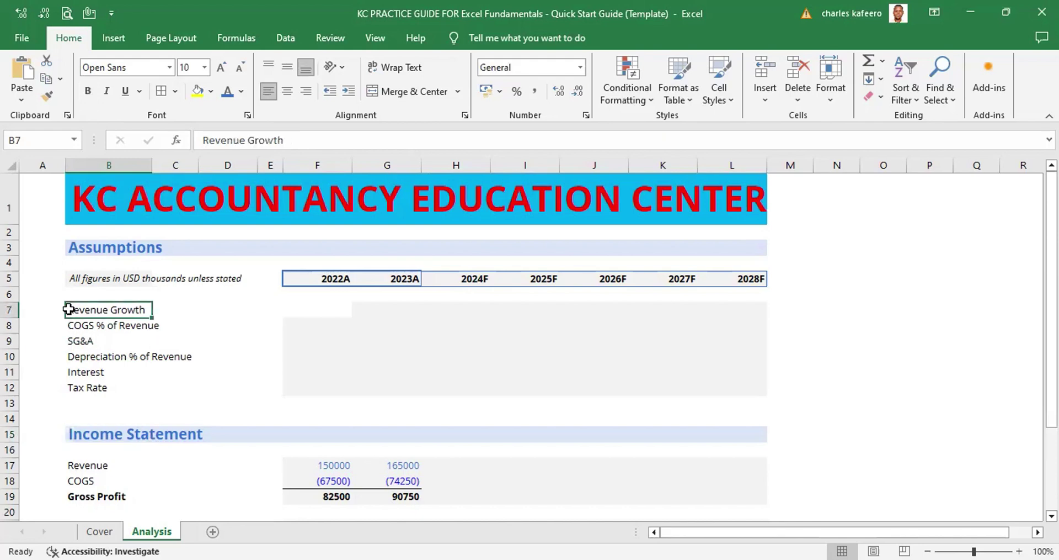
key("shift+Down")
key("shift+Down")
key("shift+Down")
key("shift+Down")
key("shift+Down")
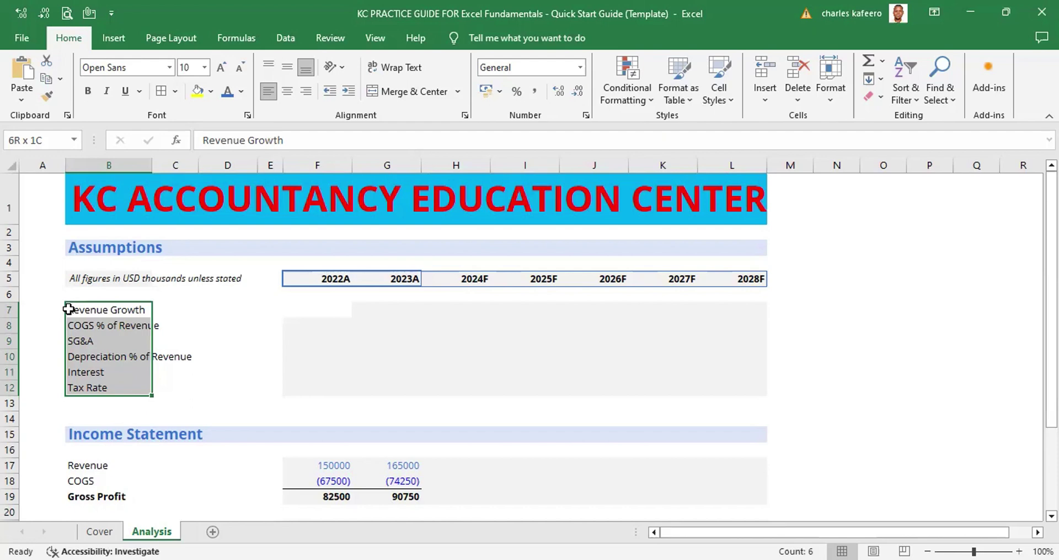
key("ctrl+1")
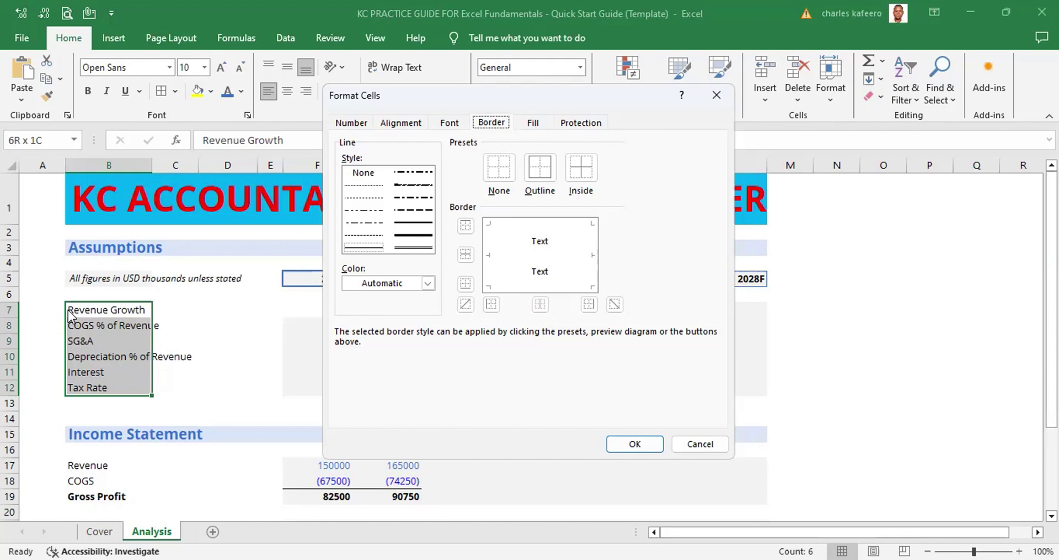
key("ctrl+Page_Up")
key("ctrl+Page_Up")
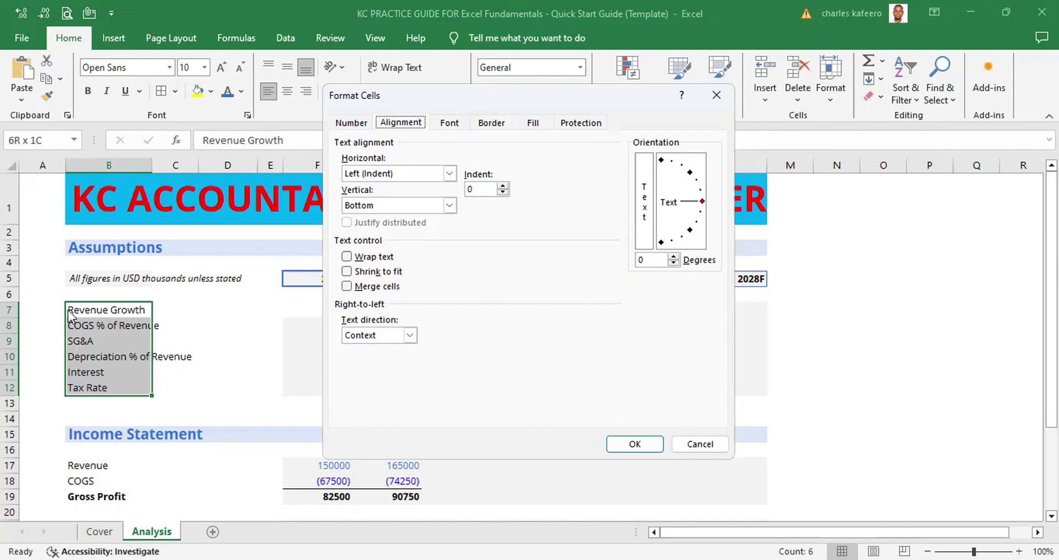
key("Tab")
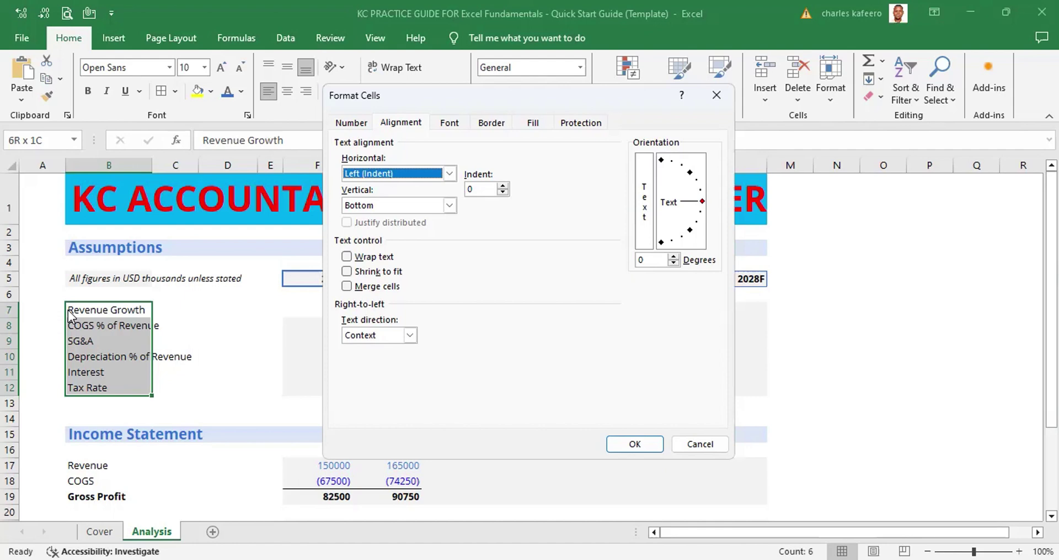
key("Tab")
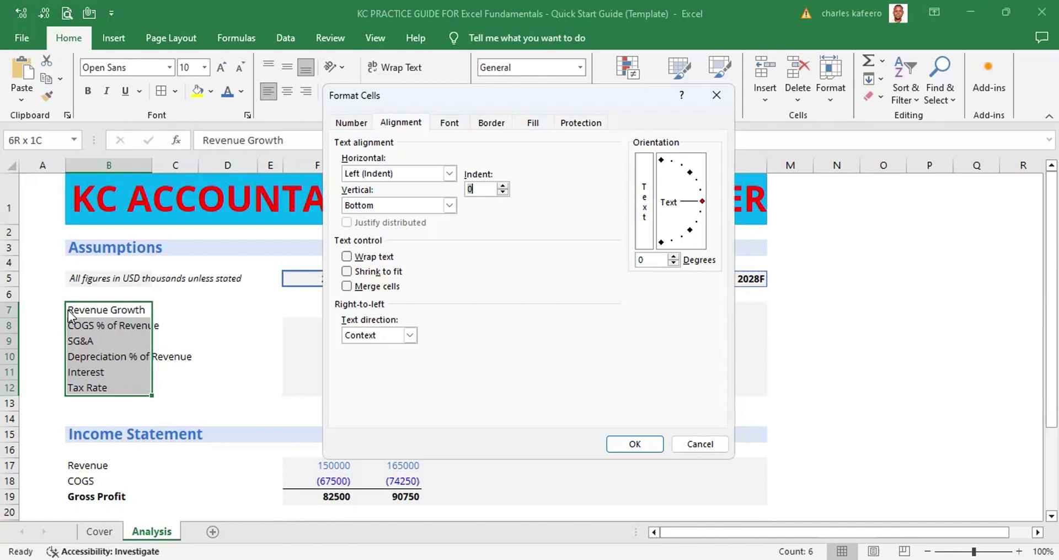
type("1")
key("Return")
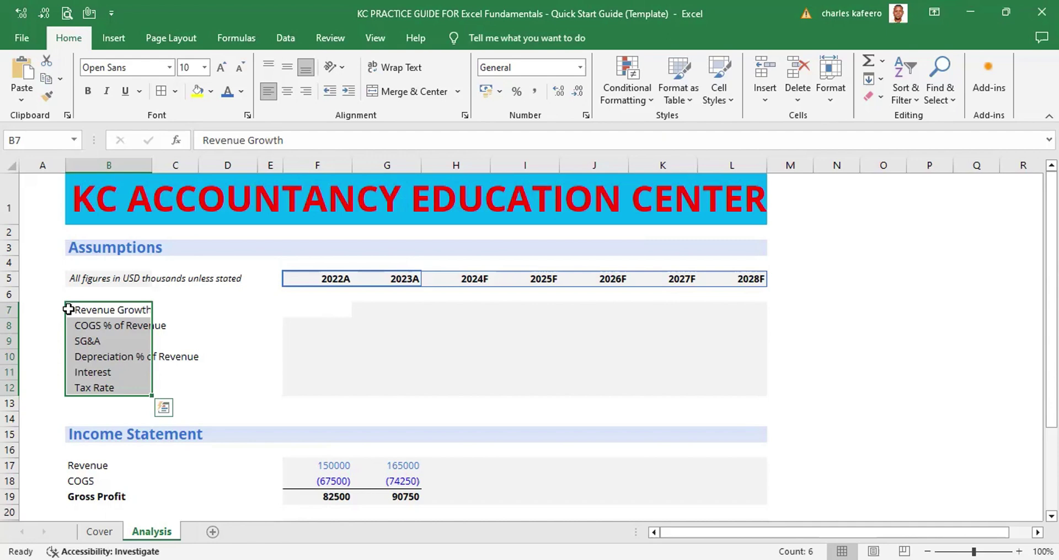
left_click(297, 355)
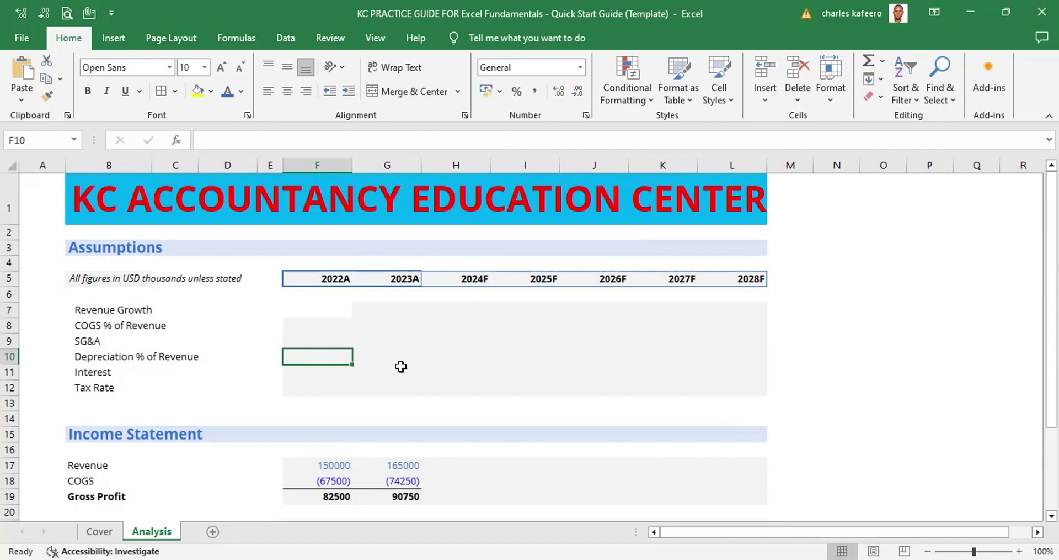
- Indent the Income Statement labels from Revenue through Net Income (B17:B29) with a left indent of 1
left_click(1052, 516)
scroll(1052, 515, "down", 2)
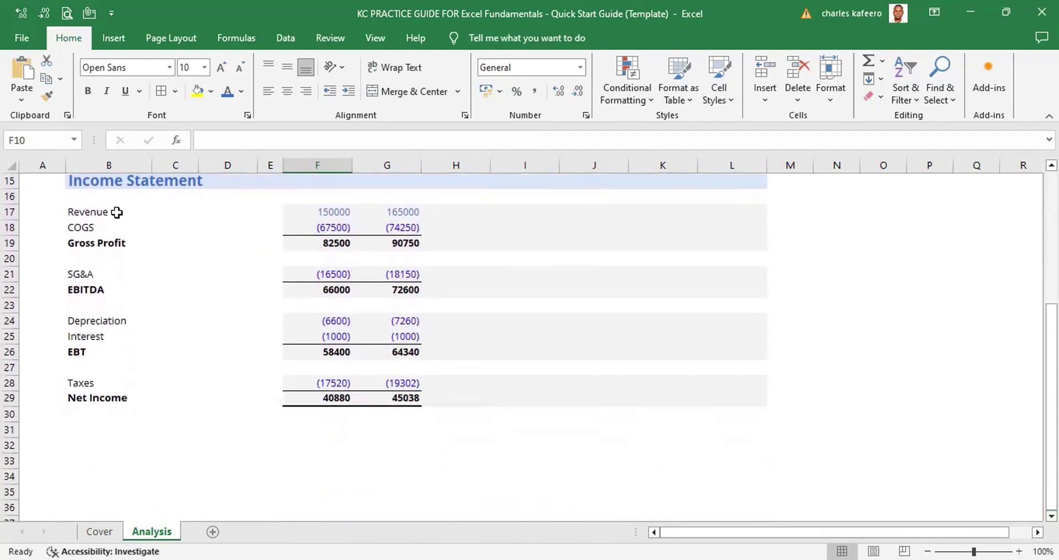
left_click(86, 210)
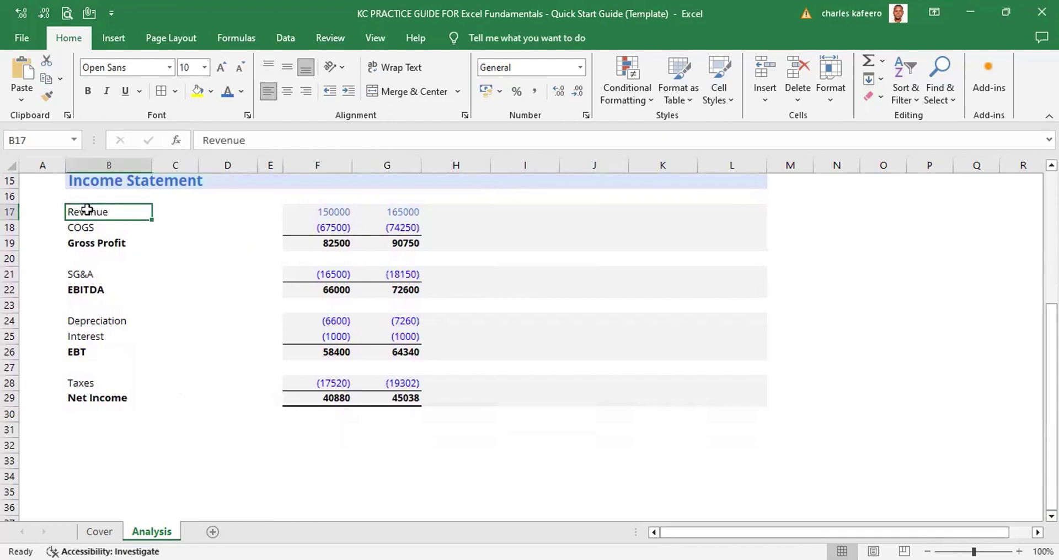
key("shift+Down")
key("shift+Down")
key("shift+Down")
key("shift+Down")
key("shift+Down")
key("shift+Down")
key("shift+Down")
key("shift+Down")
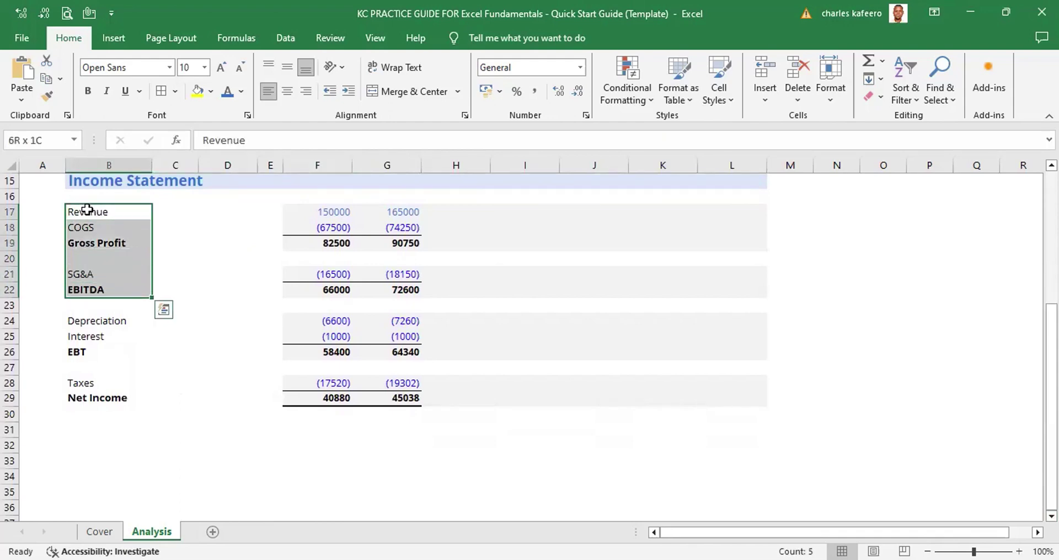
key("shift+Down")
key("shift+Down")
key("shift+Down")
key("shift+Down")
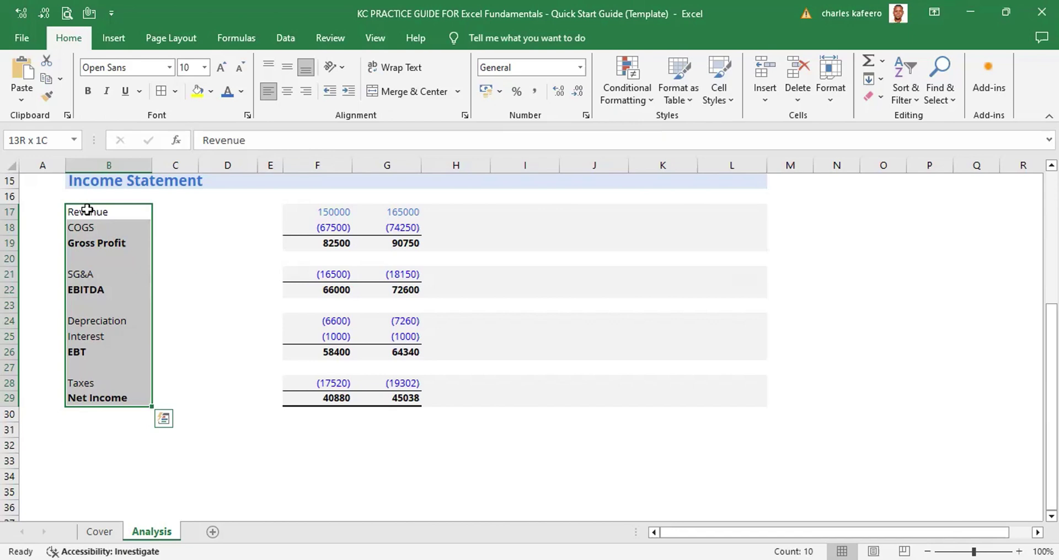
key("ctrl+1")
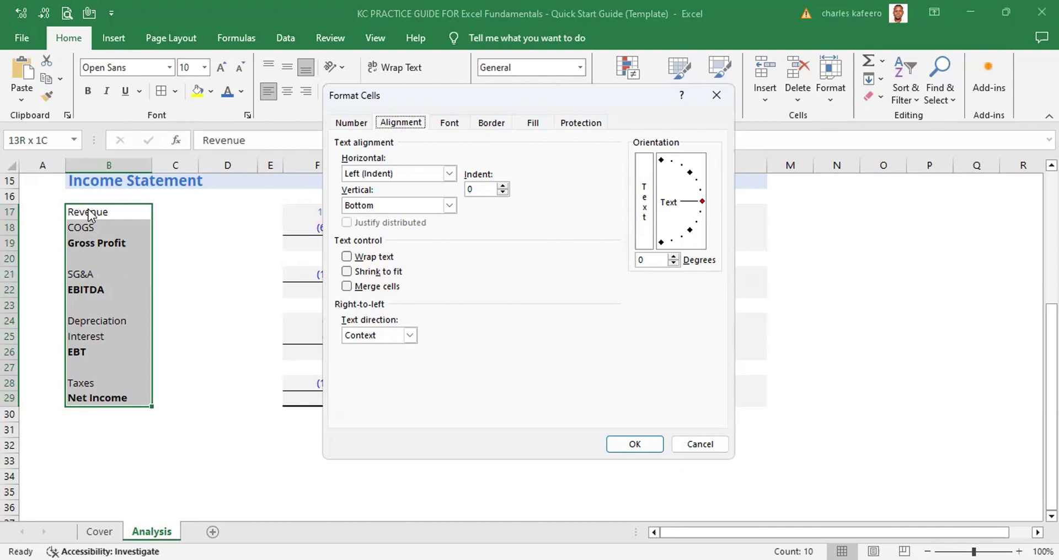
key("Tab")
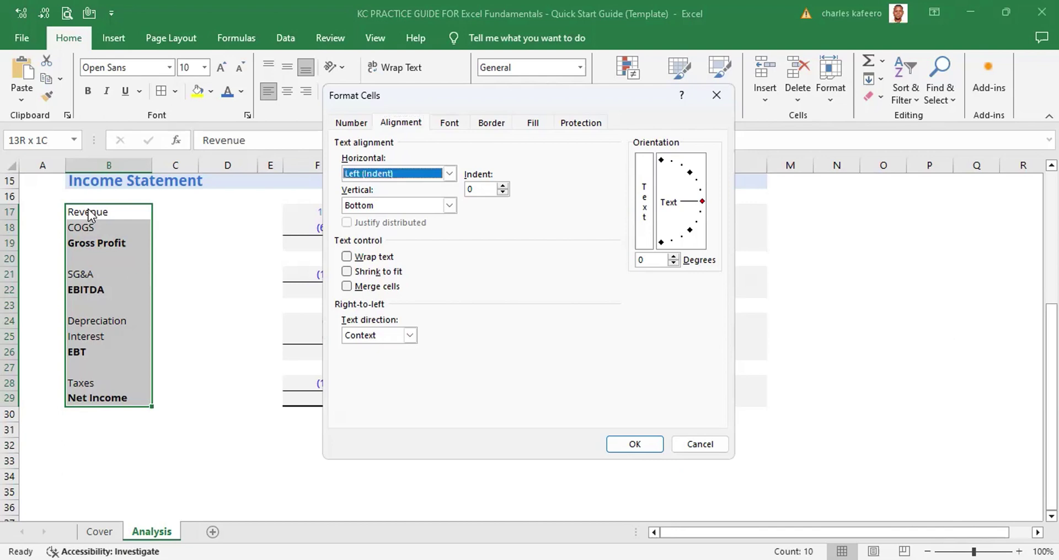
key("Tab")
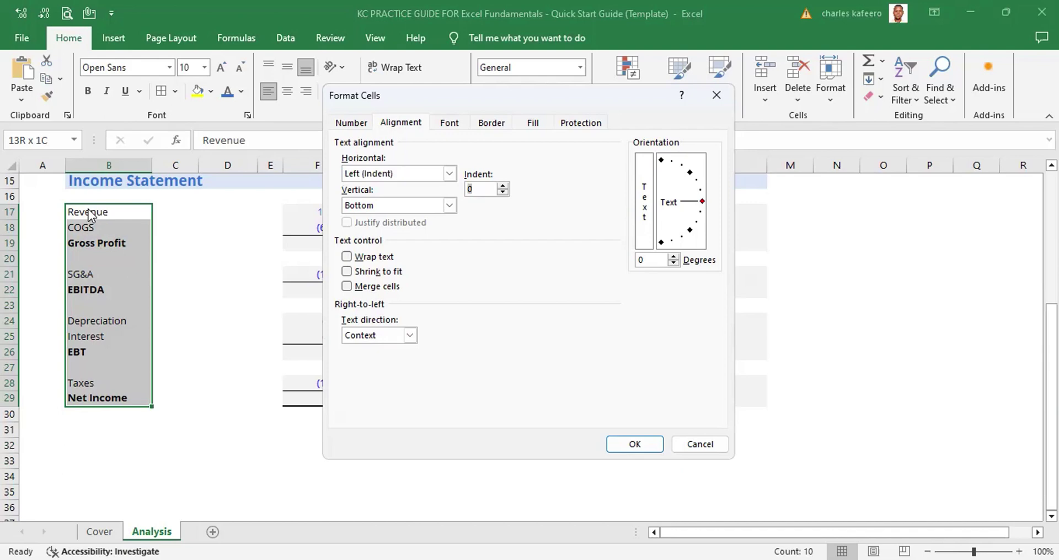
type("1")
key("Return")
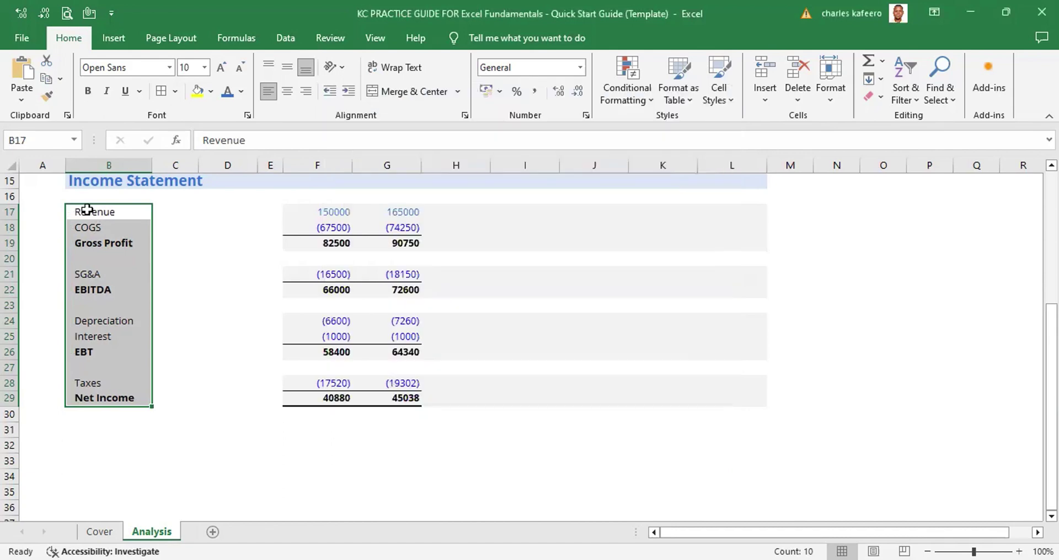
left_click(195, 260)
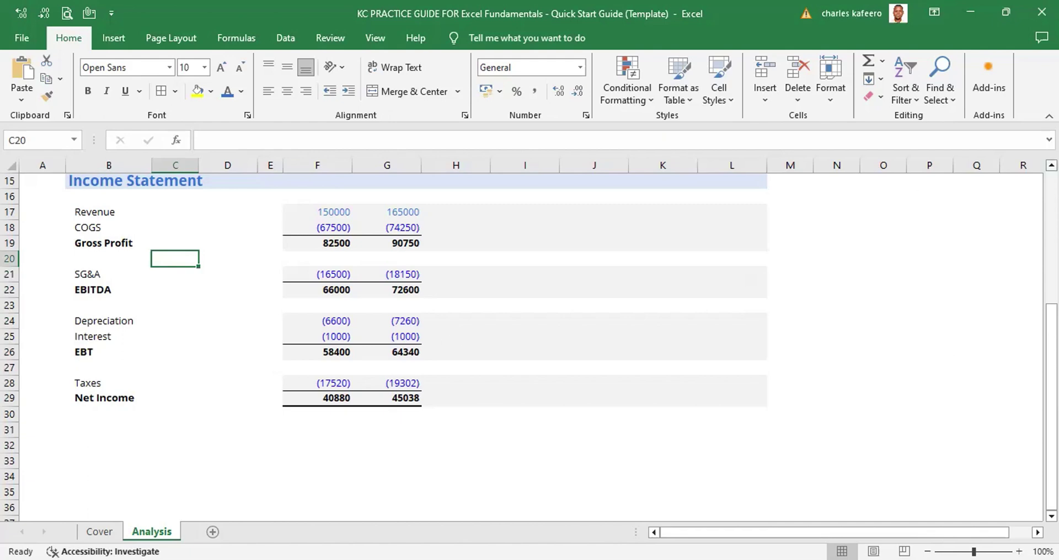
- Examine the forecast area of the income statement in columns H through L, from Revenue down to Taxes
scroll(624, 276, "up", 2)
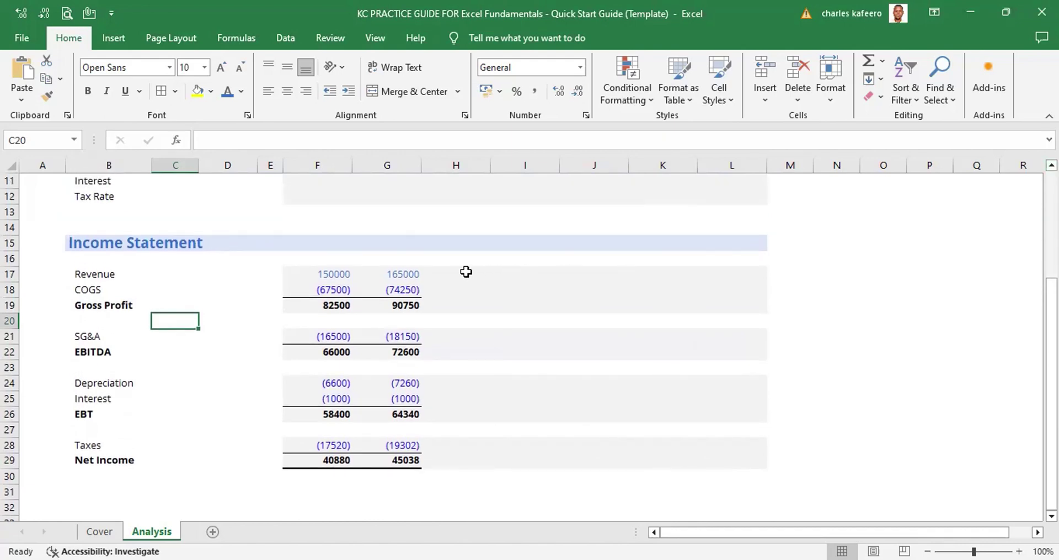
left_click(454, 272)
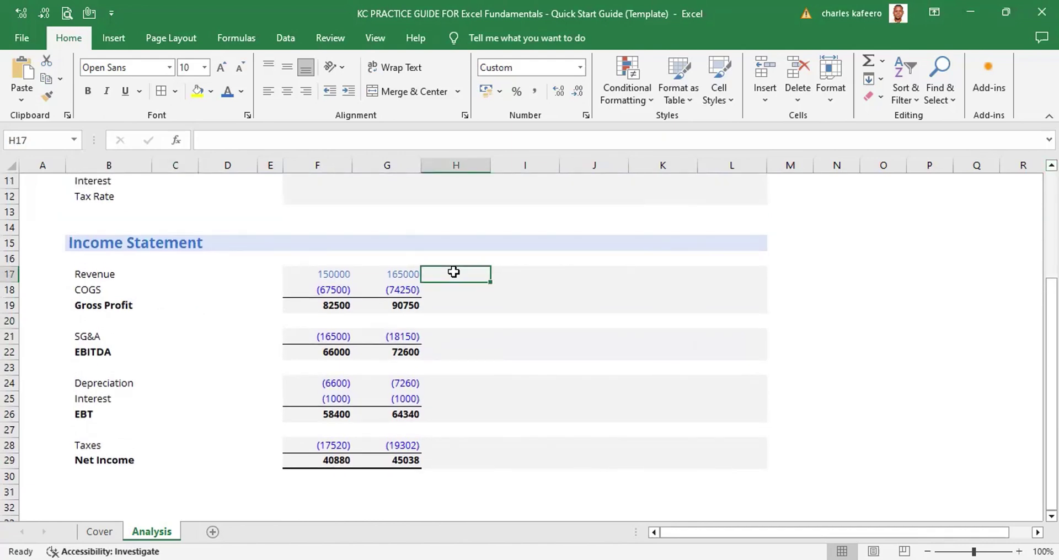
key("shift+Right")
key("shift+Right")
key("shift+Right")
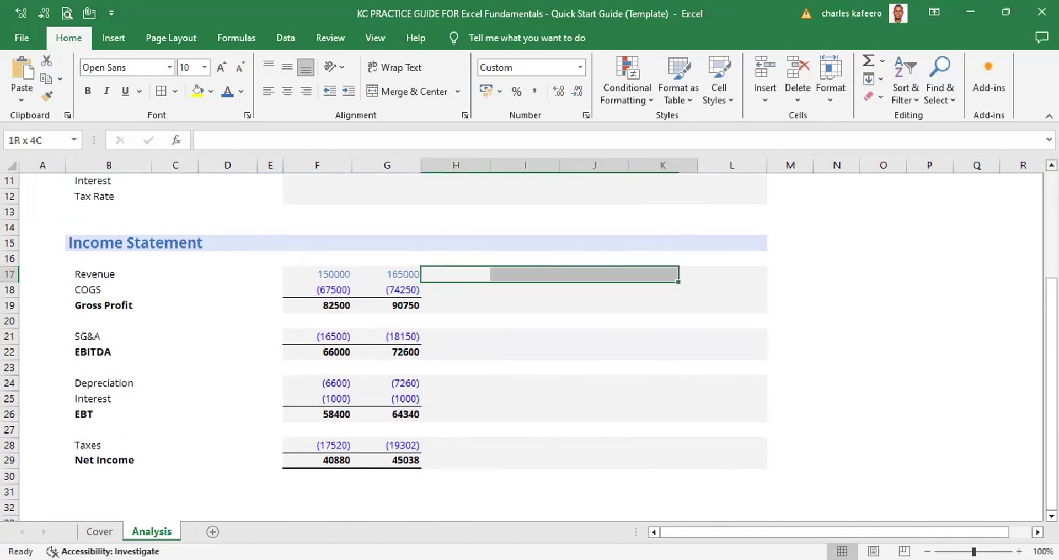
key("shift+Down")
key("shift+Down")
key("shift+Down")
key("shift+Down")
key("shift+Down")
key("shift+Down")
key("shift+Down")
key("shift+Down")
key("shift+Down")
key("shift+Down")
key("shift+Down")
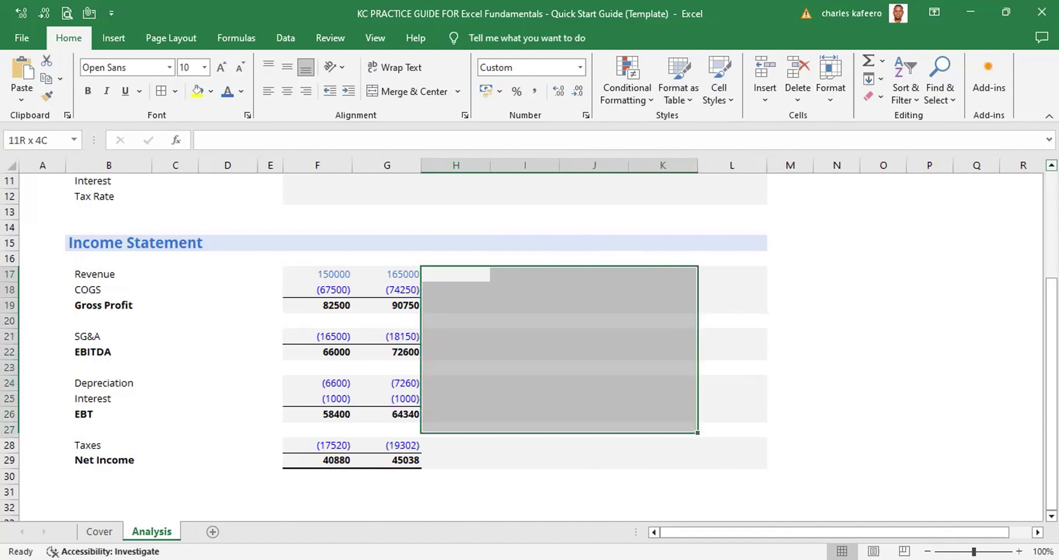
key("shift+Right")
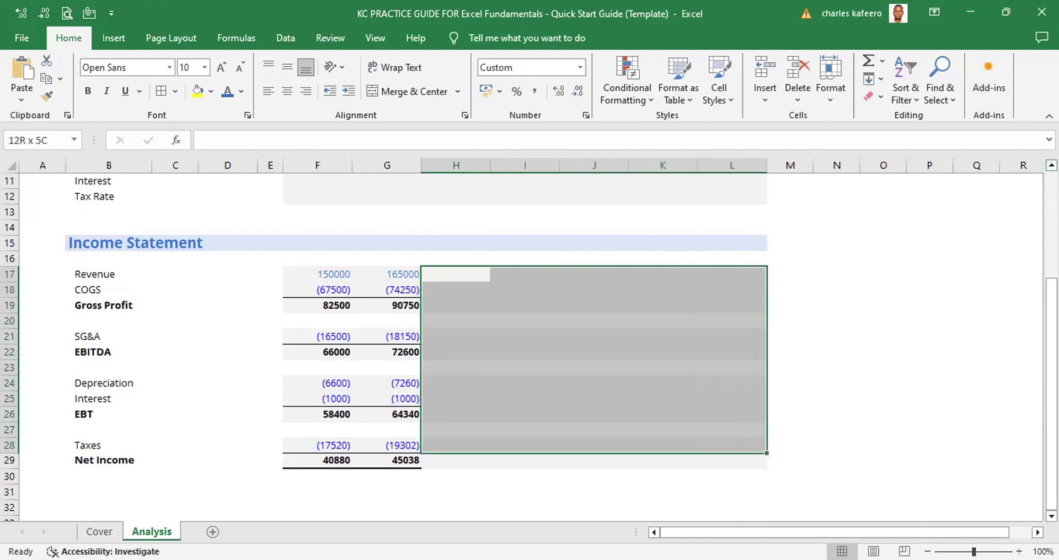
left_click(957, 240)
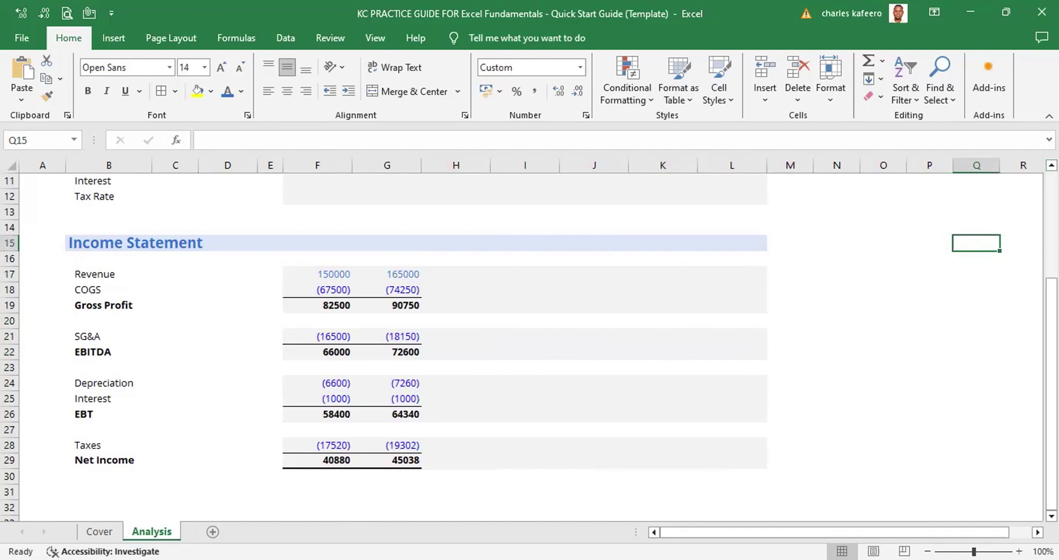
- Examine the input area of the Assumptions section in columns F through L, from COGS % of Revenue to Tax Rate
scroll(480, 352, "up", 4)
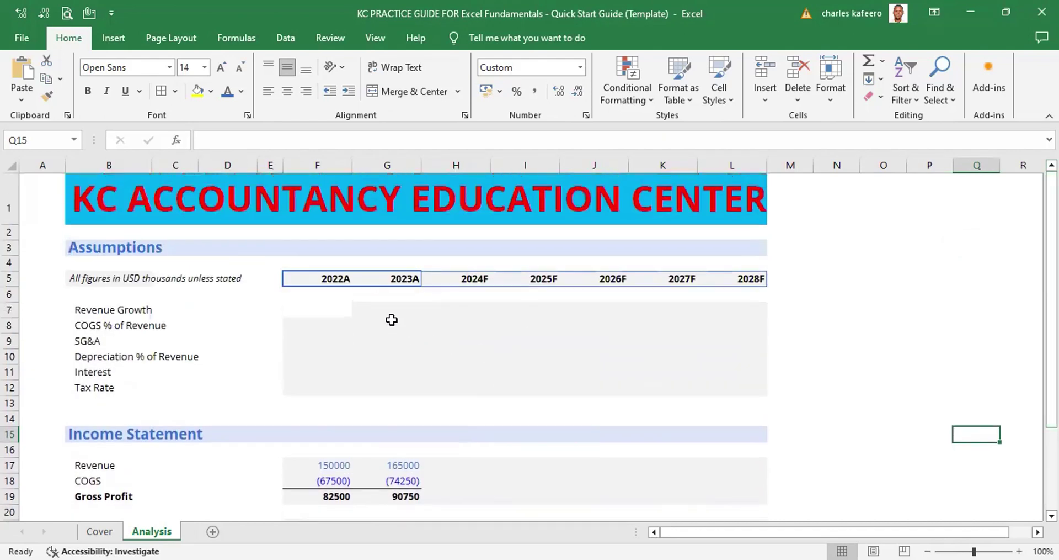
left_click(362, 312)
left_click(289, 320)
key("shift+Down")
key("shift+Down")
key("shift+Down")
key("shift+Down")
key("shift+Right")
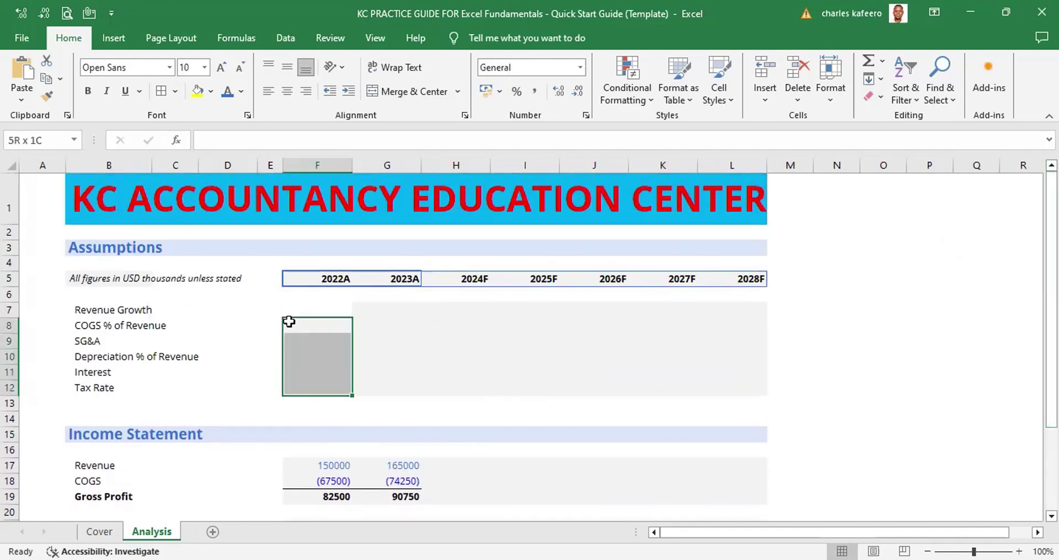
key("shift+Right")
key("shift+Right")
key("shift+Right")
key("shift+Right")
key("shift+Right")
key("shift+Right")
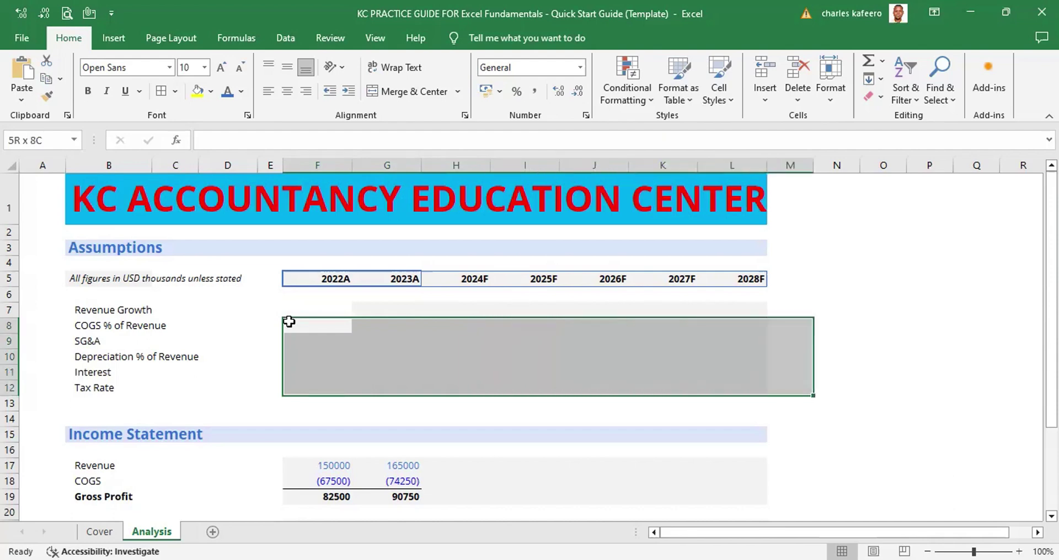
key("shift+Left")
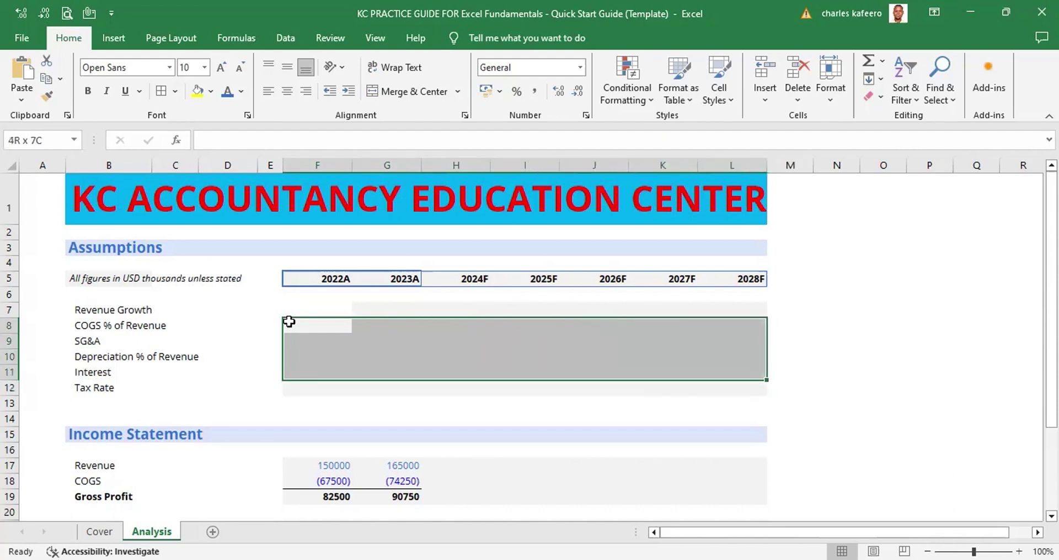
left_click(852, 338)
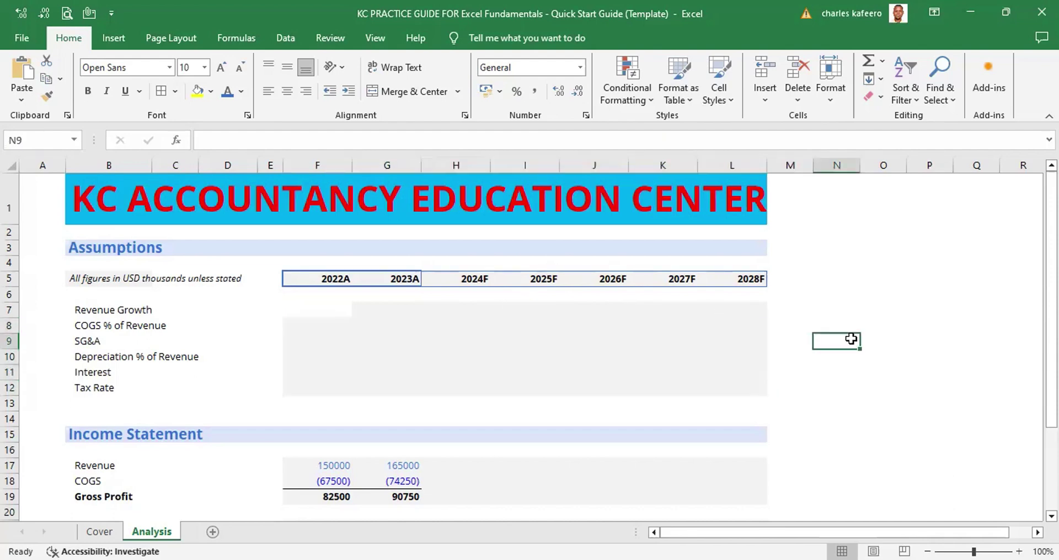